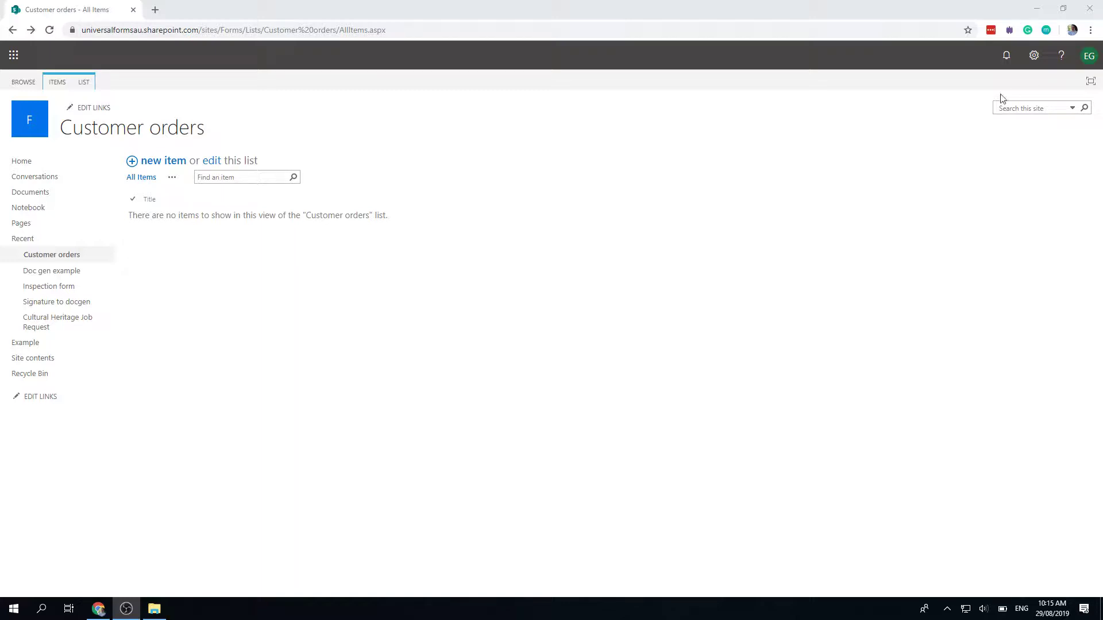
# Launch Nintex Forms from the LIST ribbon of the Customer orders list.
pyautogui.click(84, 82)
pyautogui.click(476, 107)
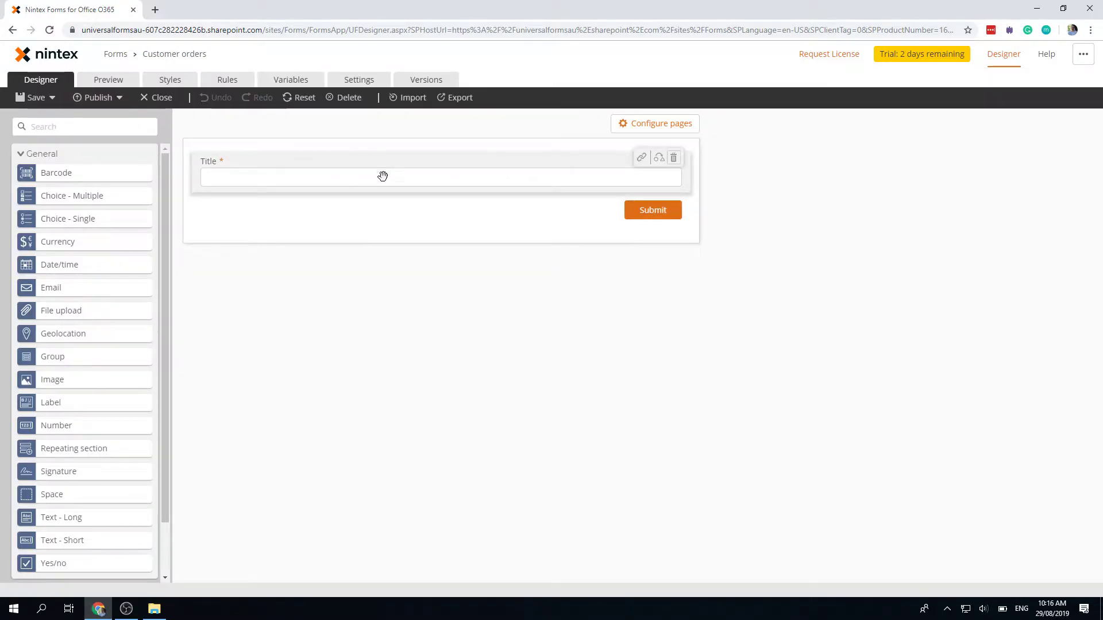
# Drag three List lookup controls from the SharePoint toolbox group onto the form beneath Title.
pyautogui.scroll(-2, 73, 557)
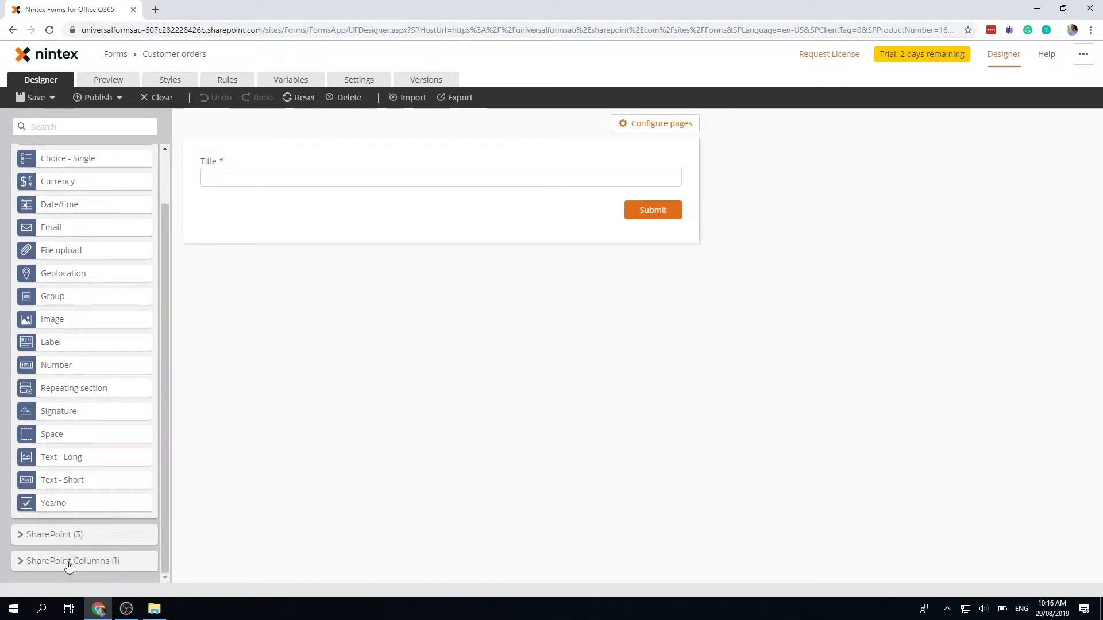
pyautogui.click(65, 536)
pyautogui.scroll(-2, 71, 526)
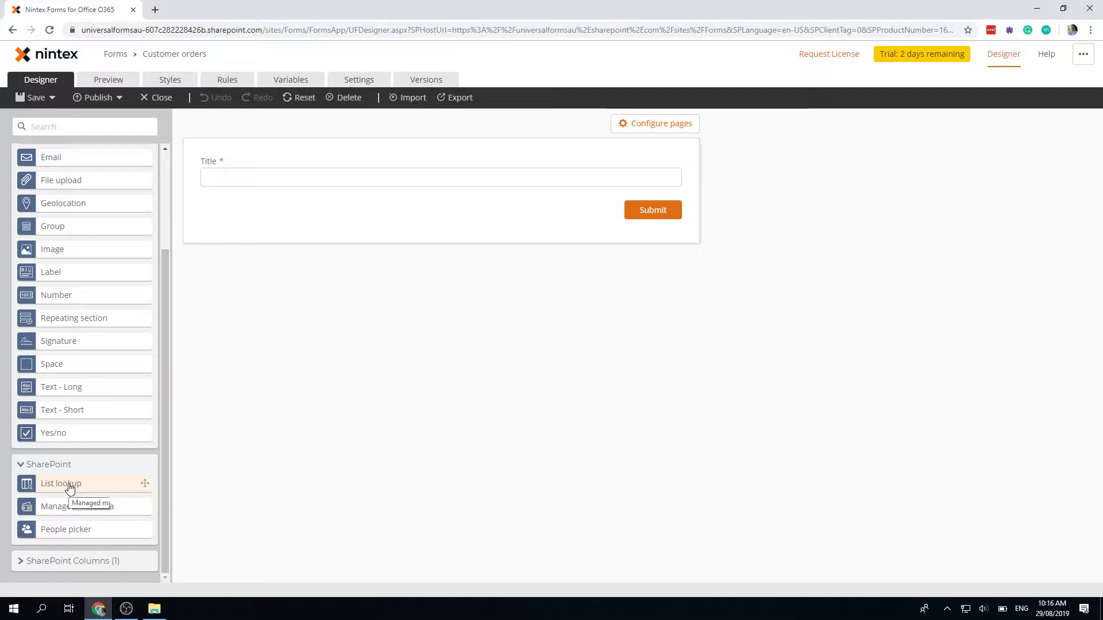
pyautogui.moveTo(69, 490); pyautogui.dragTo(384, 224)
pyautogui.moveTo(101, 486); pyautogui.dragTo(438, 240)
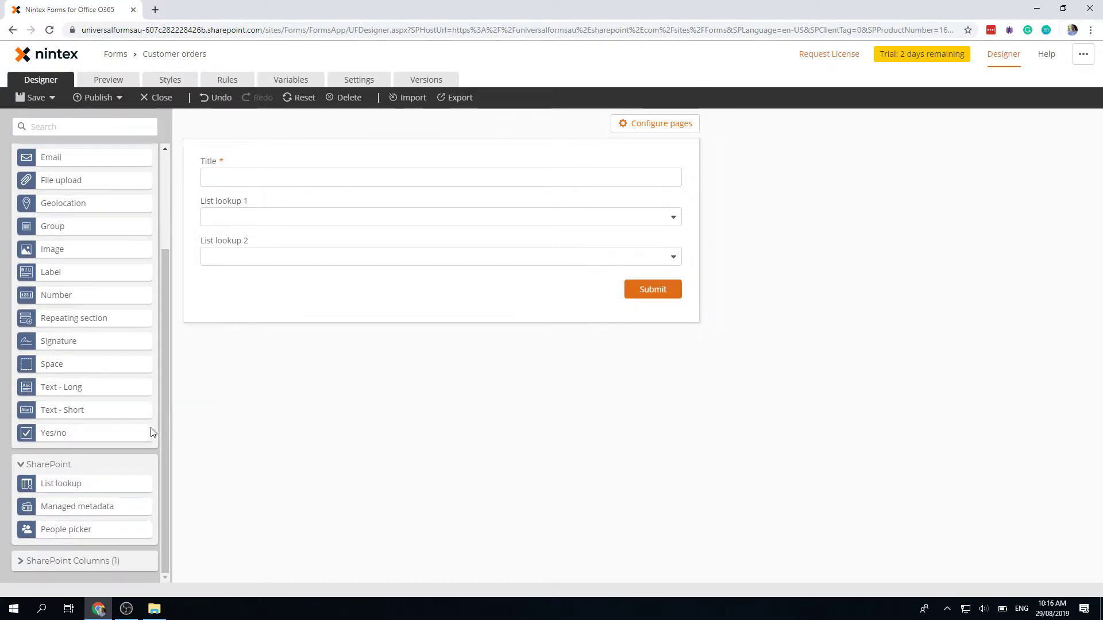
pyautogui.moveTo(84, 488); pyautogui.dragTo(422, 286)
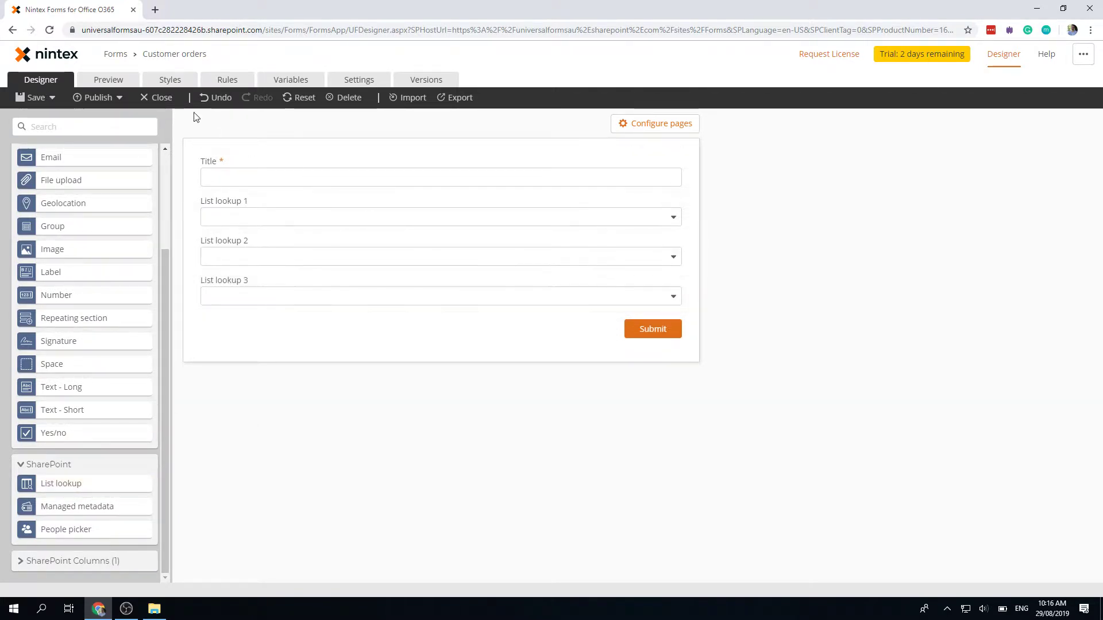
# In a new tab, find Products in Site contents and review its Category, Subcategory and Product columns.
pyautogui.middleClick(115, 54)
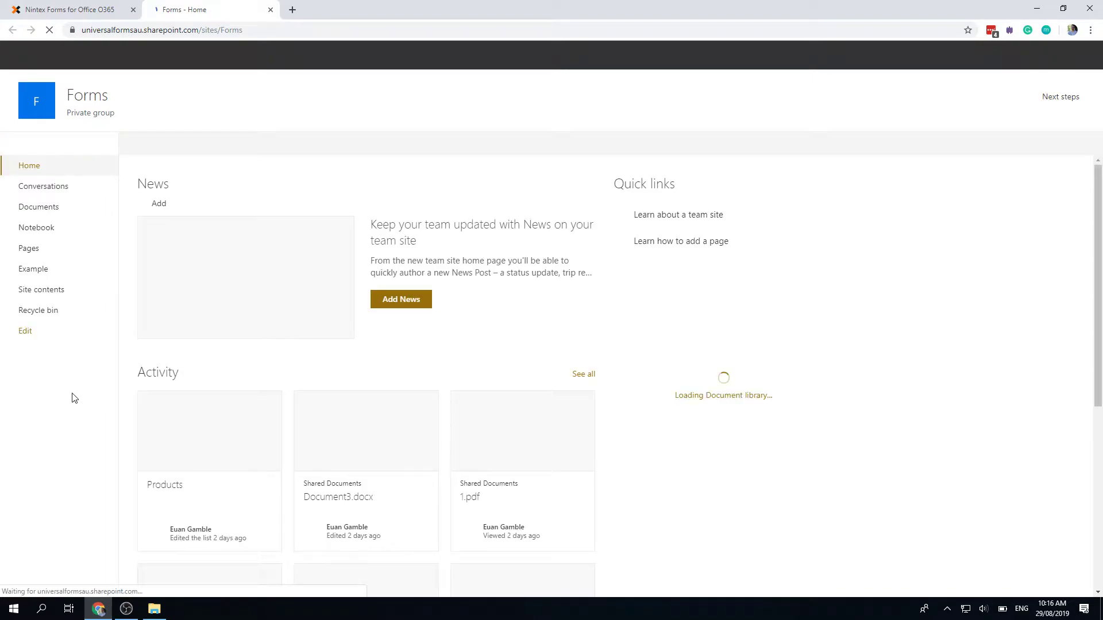
pyautogui.click(41, 289)
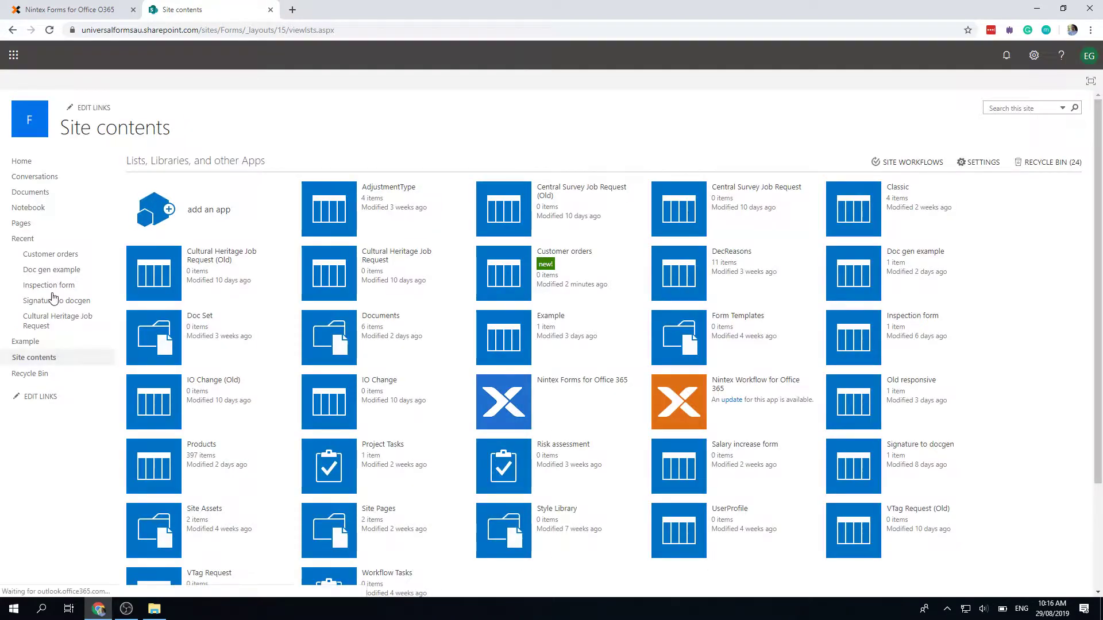
pyautogui.hotkey('ctrl', 'f')
pyautogui.write('prod')
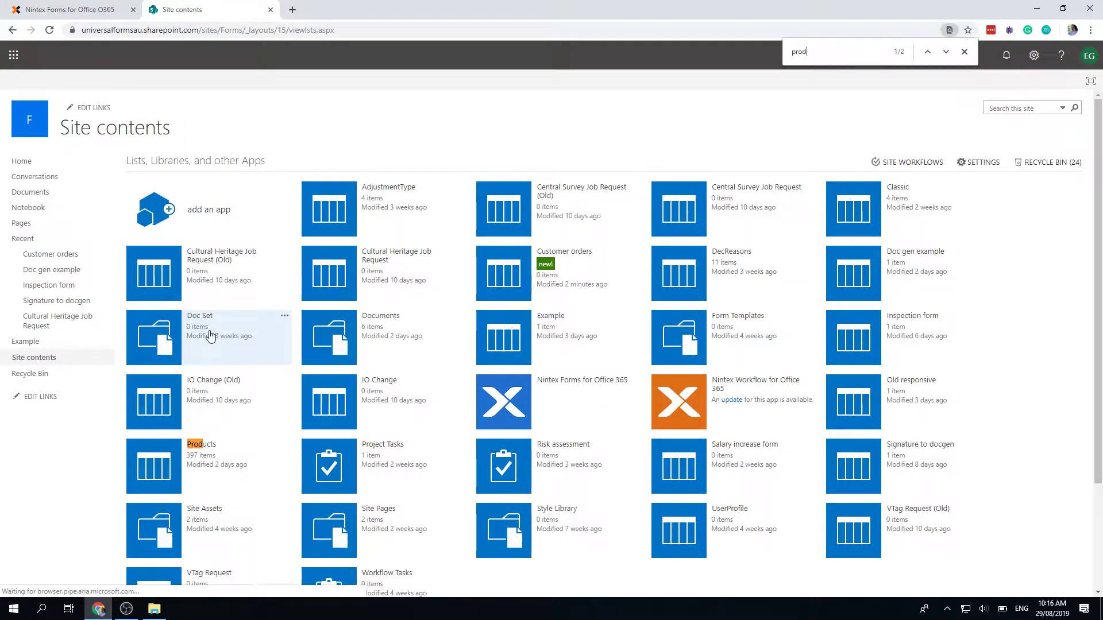
pyautogui.click(166, 452)
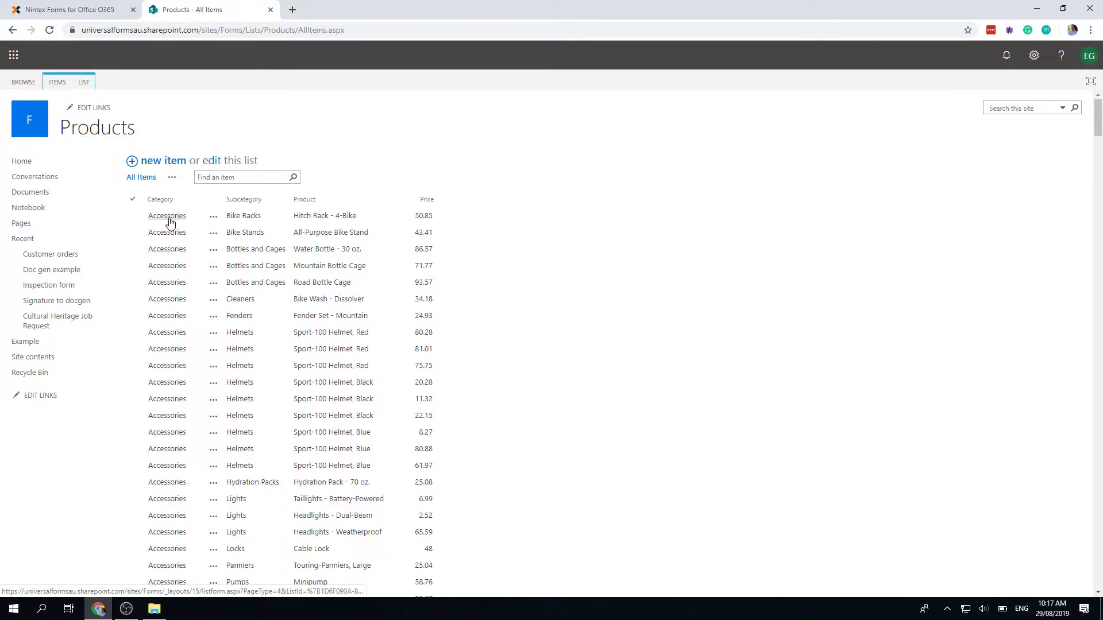
pyautogui.scroll(-3, 163, 527)
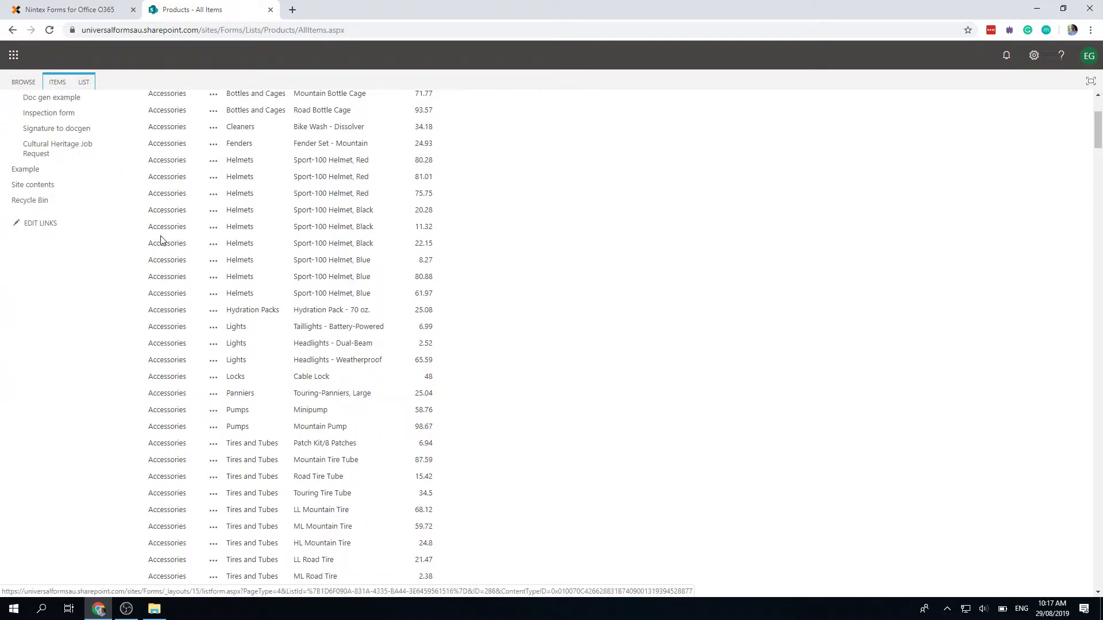
pyautogui.scroll(3, 167, 239)
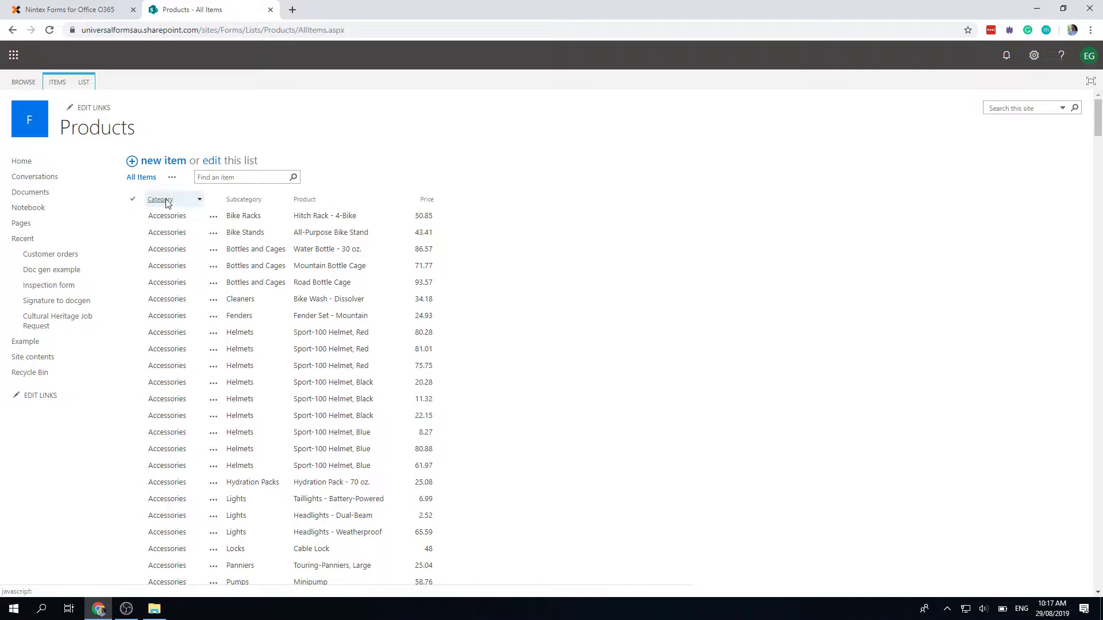
# Title List lookup 1 'Category' and point it at the Products list's Category column.
pyautogui.click(92, 10)
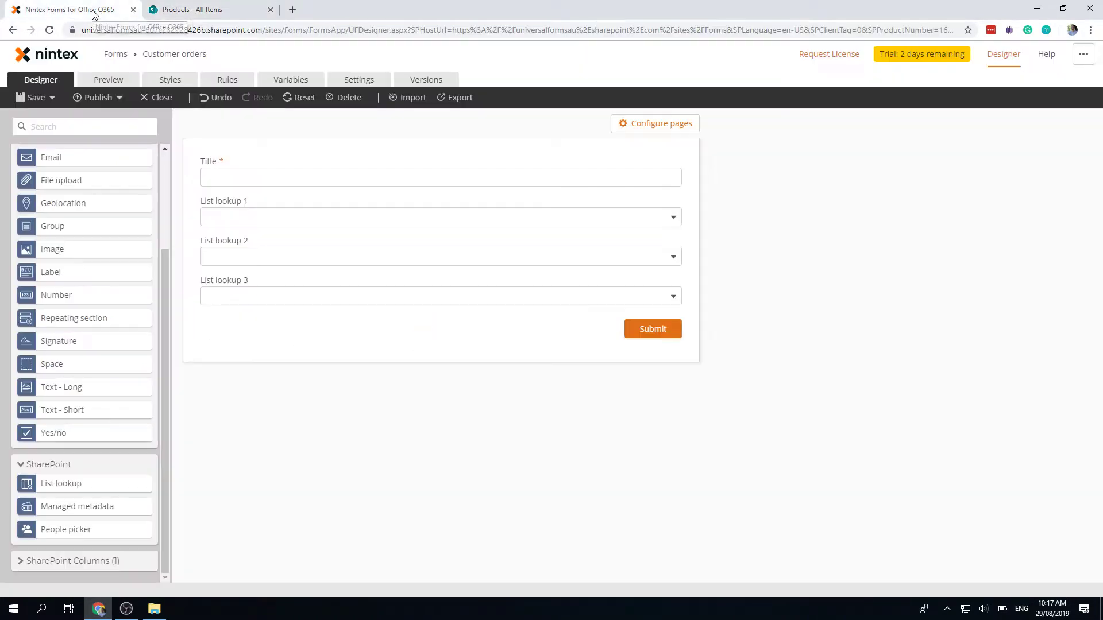
pyautogui.click(652, 209)
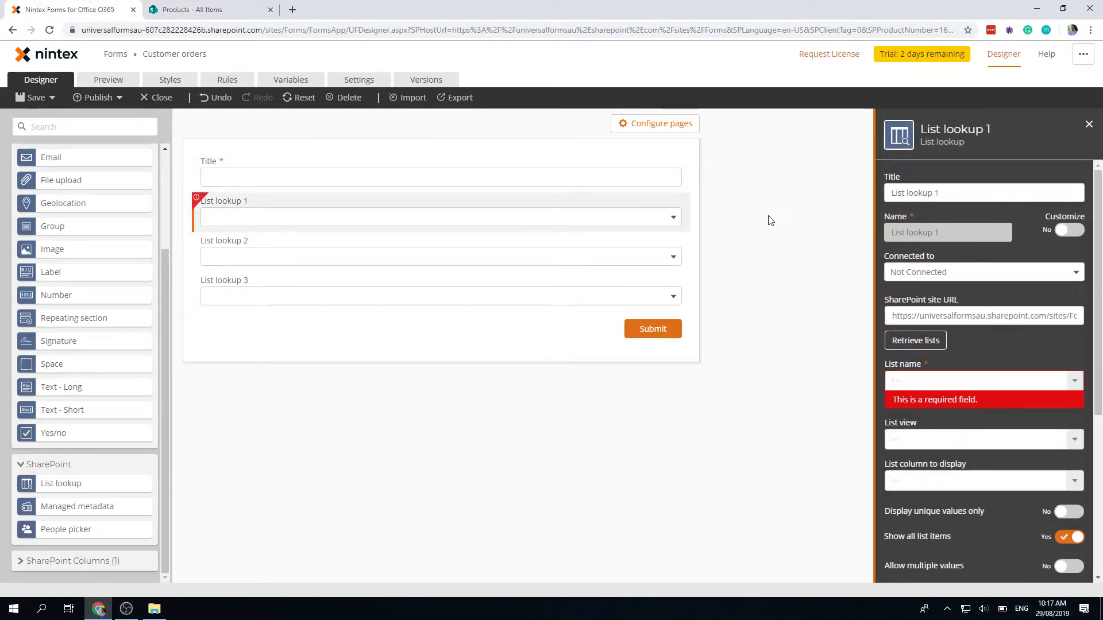
pyautogui.write('Category')
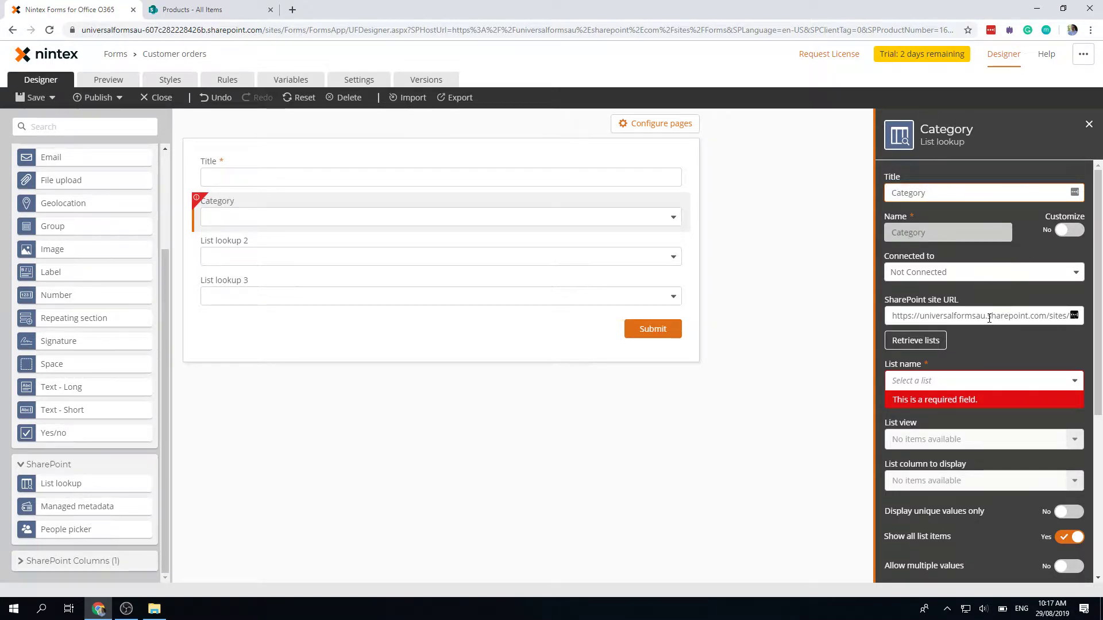
pyautogui.click(950, 381)
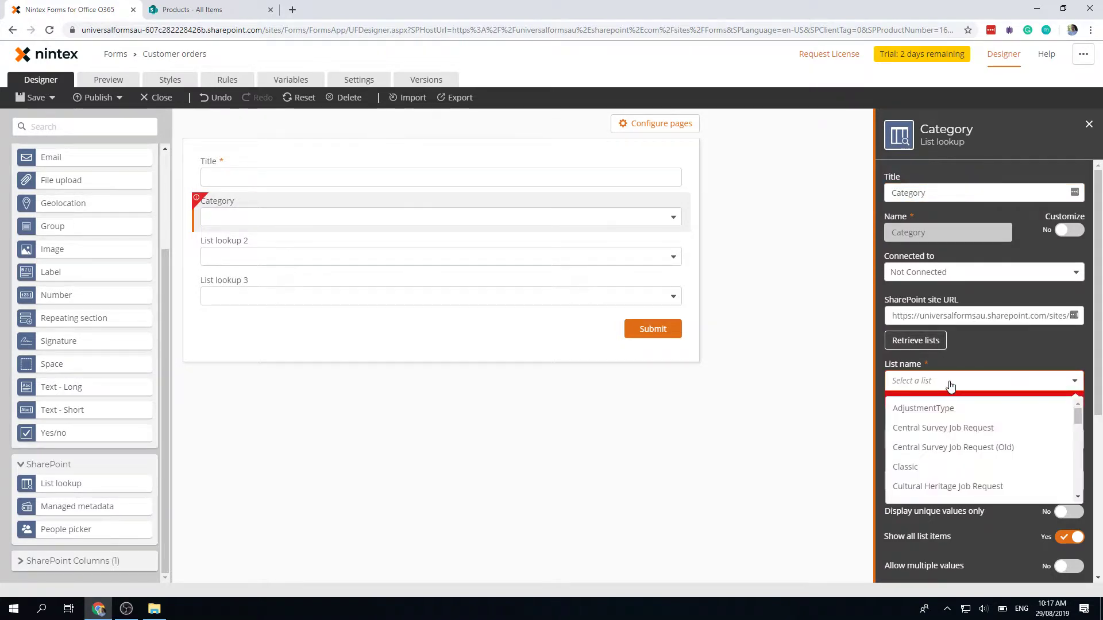
pyautogui.scroll(-5, 953, 454)
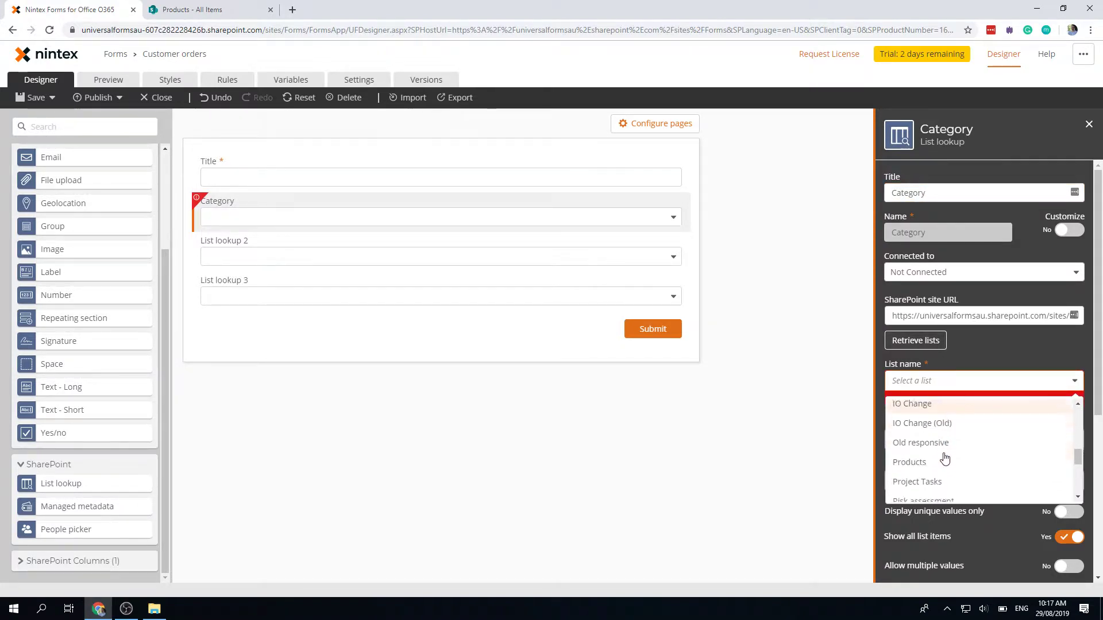
pyautogui.click(919, 454)
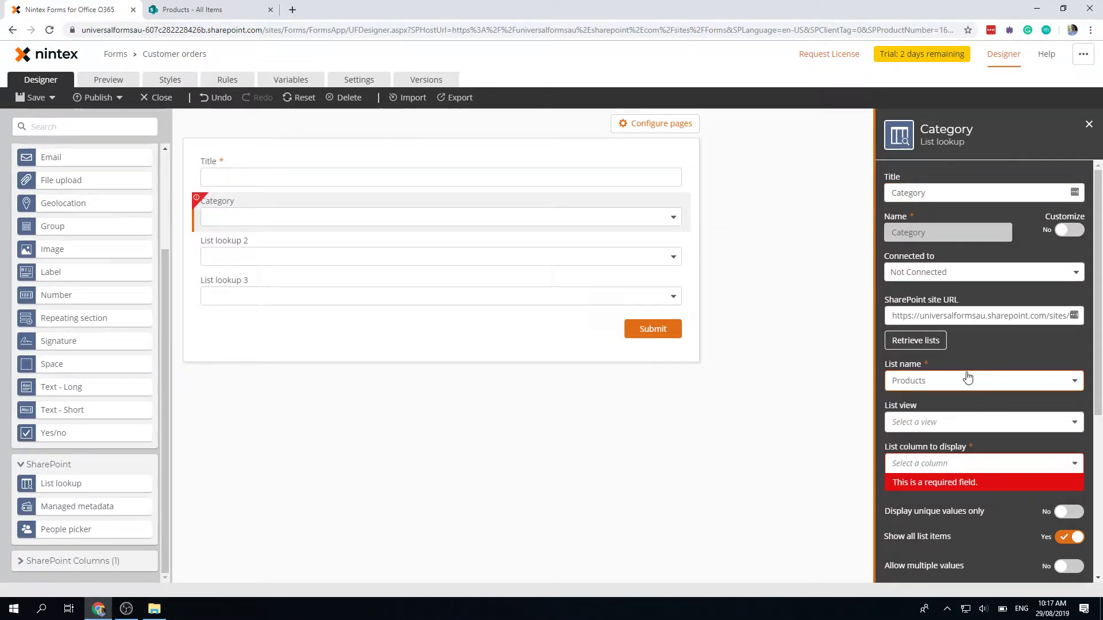
pyautogui.click(954, 426)
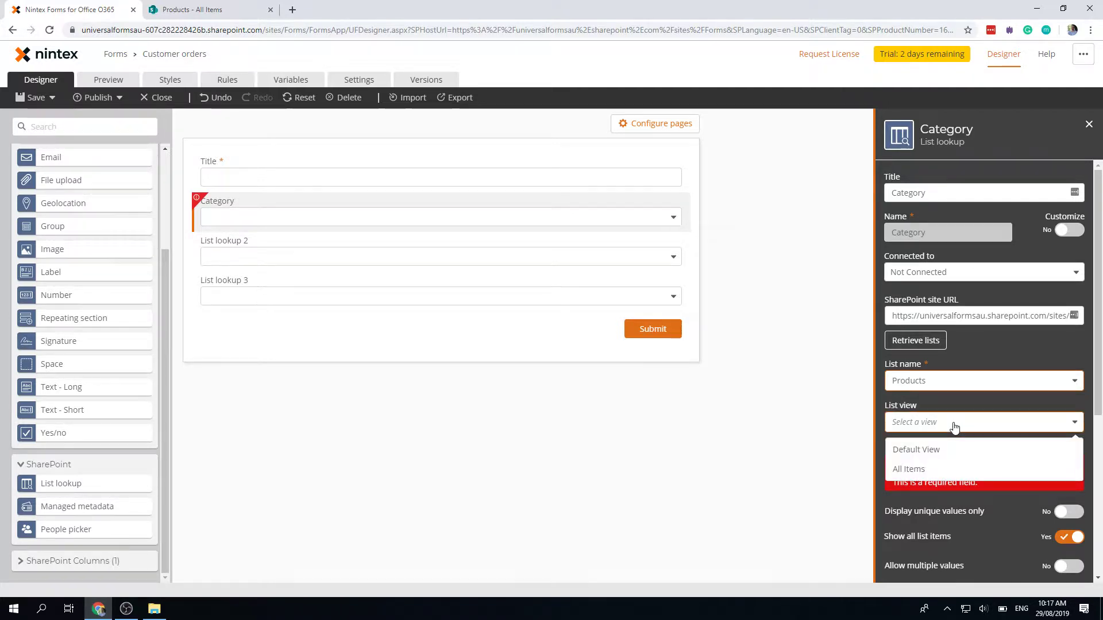
pyautogui.click(954, 426)
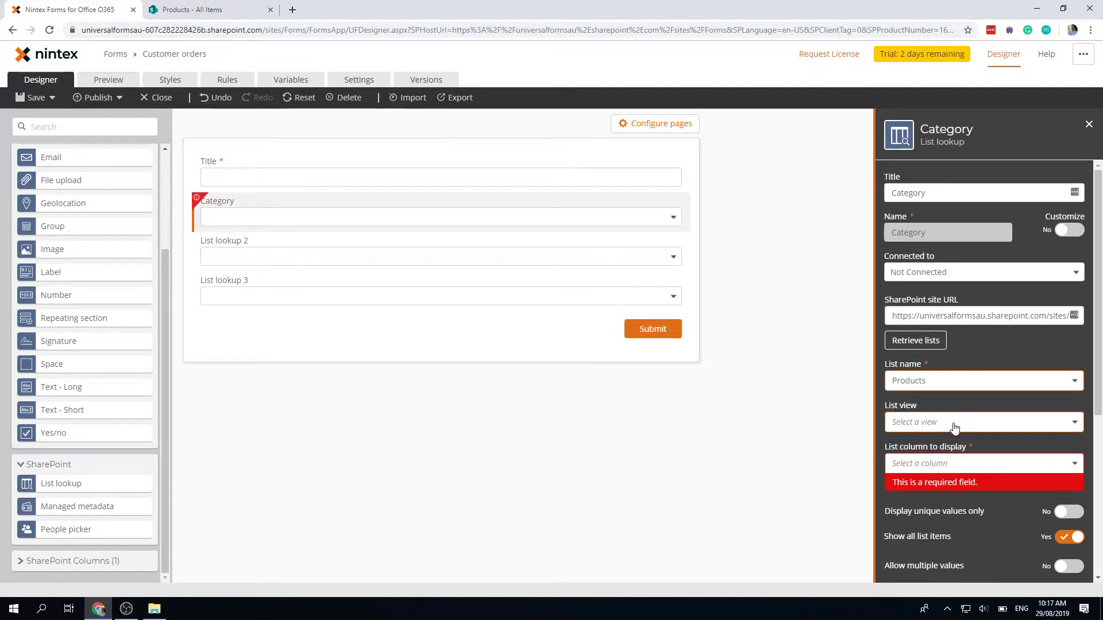
pyautogui.scroll(-1, 954, 427)
pyautogui.click(940, 408)
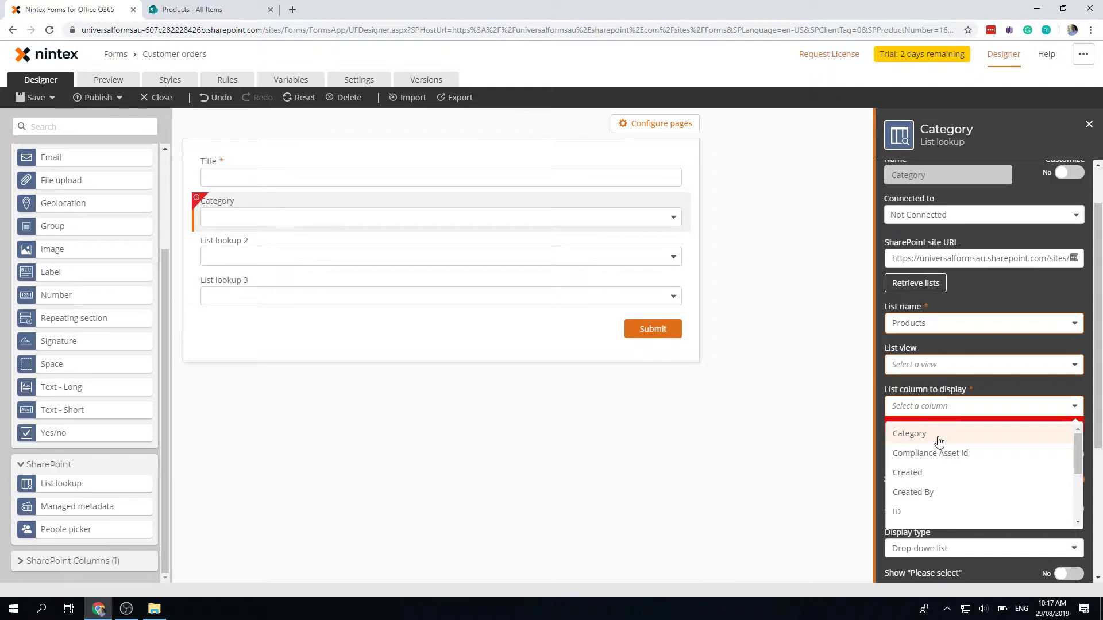
pyautogui.click(938, 440)
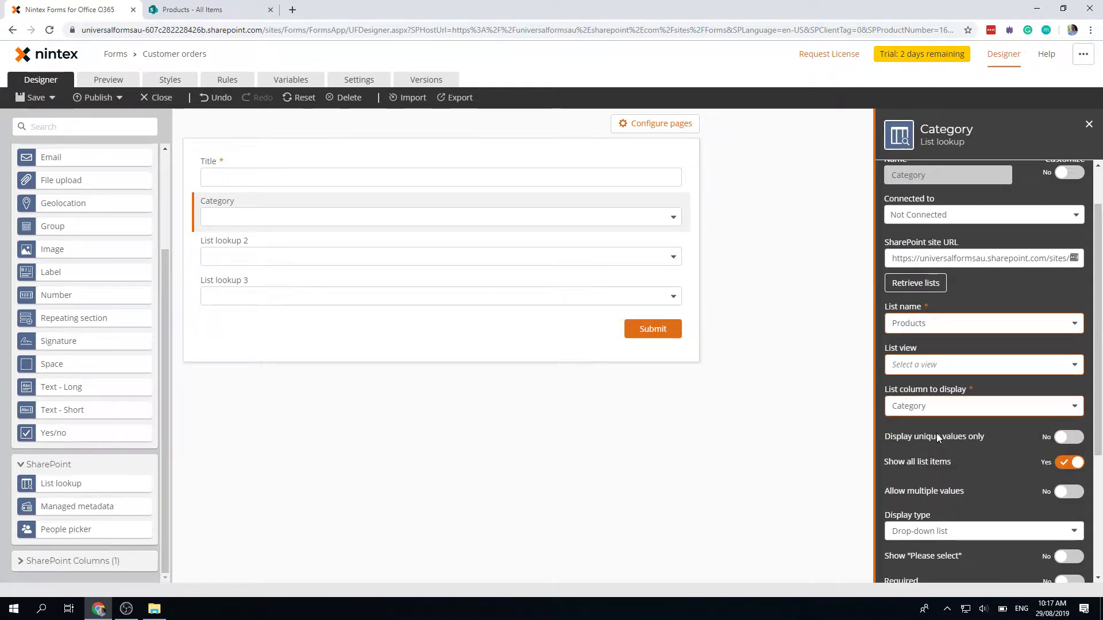
pyautogui.click(117, 83)
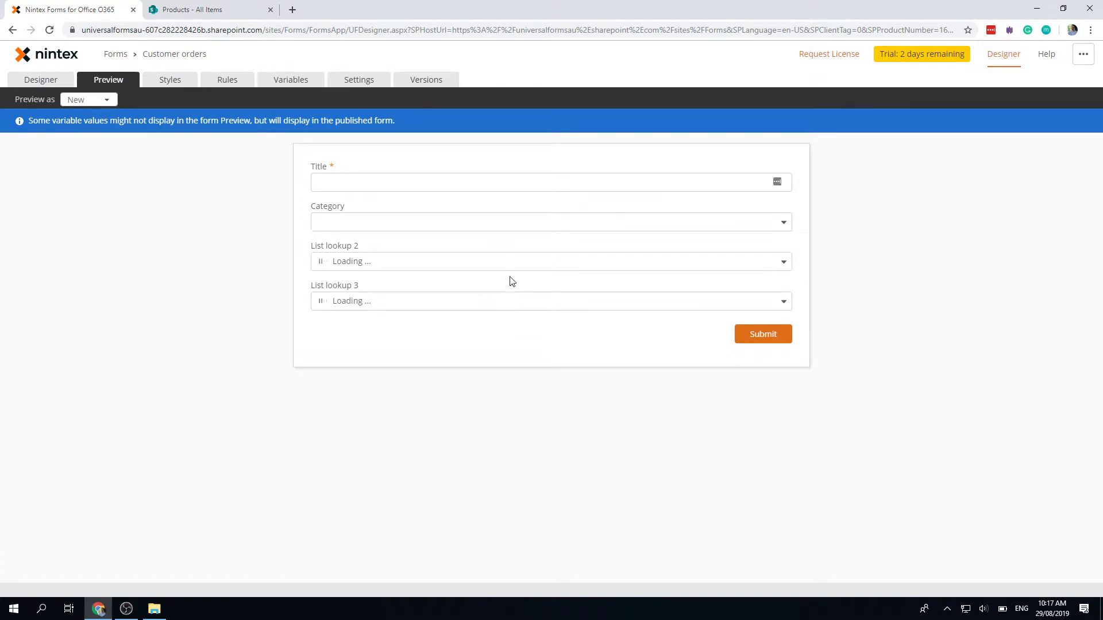
pyautogui.click(514, 225)
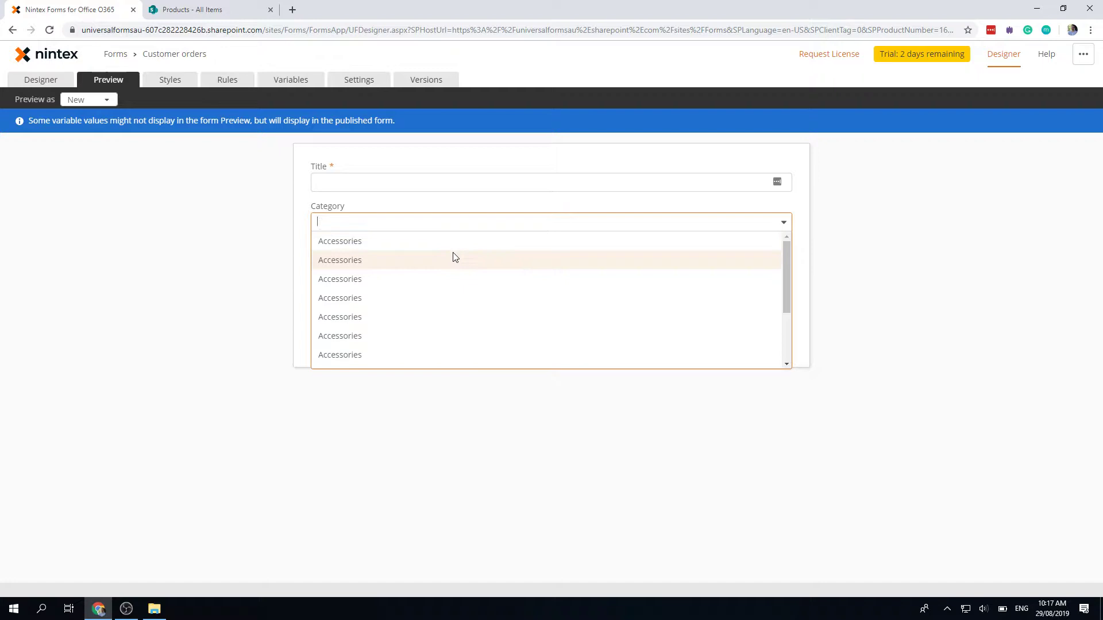
pyautogui.scroll(-2, 454, 258)
pyautogui.scroll(-5, 451, 264)
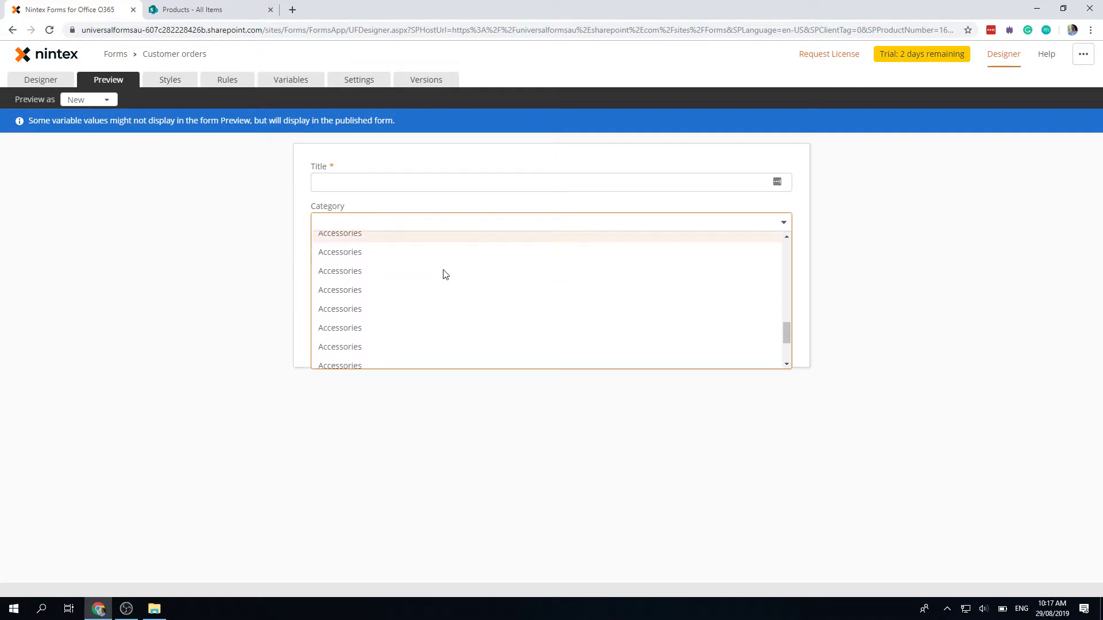
pyautogui.scroll(-2, 445, 274)
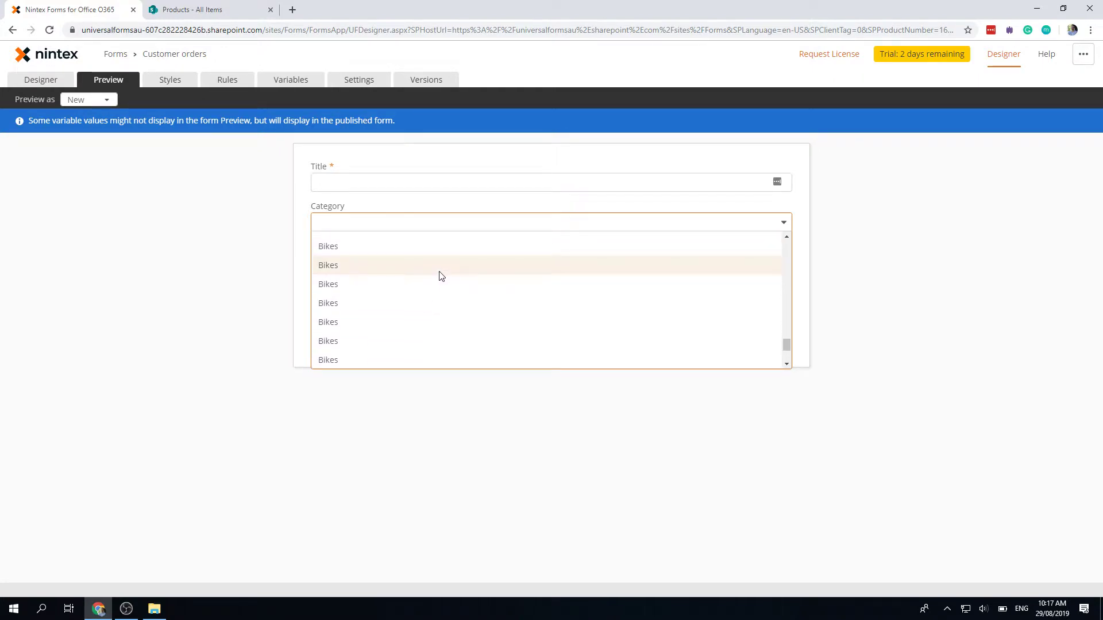
pyautogui.moveTo(440, 276); pyautogui.dragTo(325, 213)
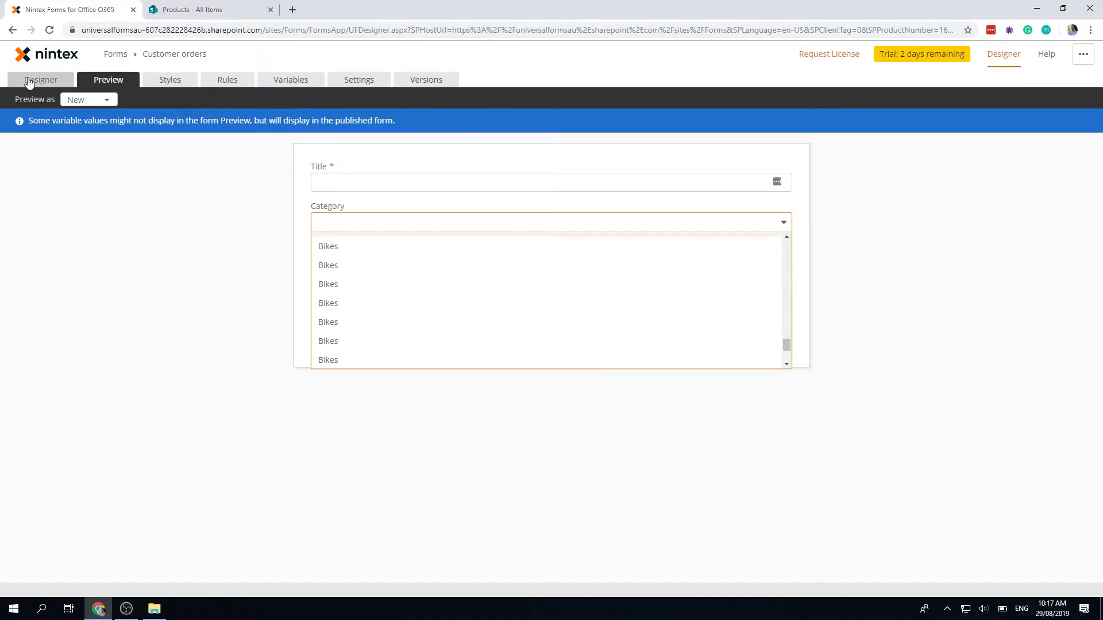
pyautogui.click(34, 84)
pyautogui.click(300, 214)
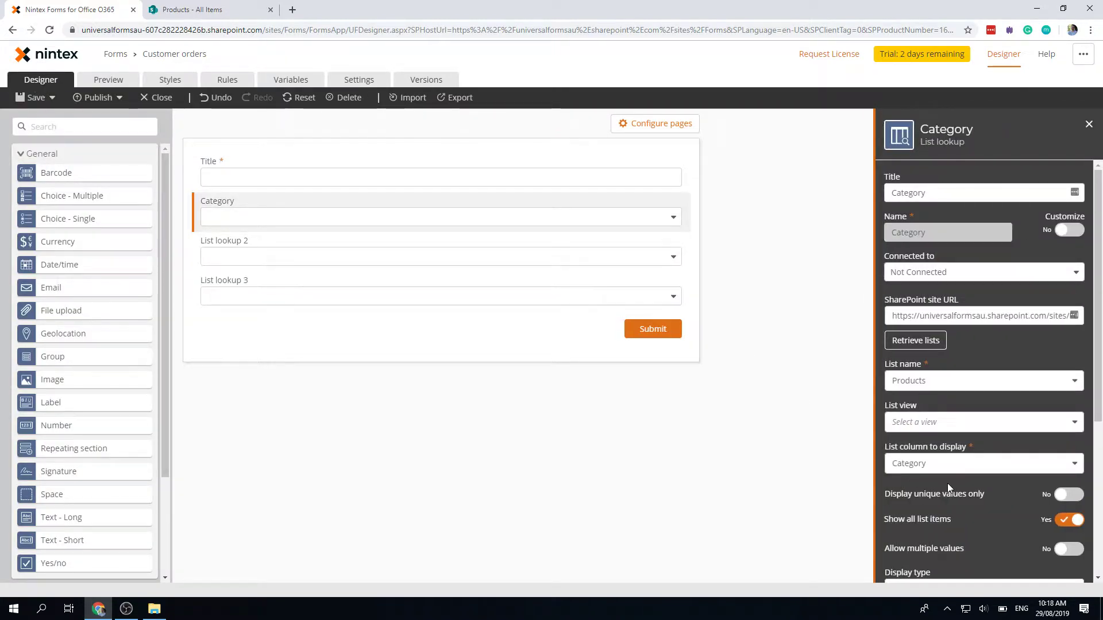
# Enable unique values for Category and preview it, confirming Accessories, Bikes, Clothing and Components appear once each.
pyautogui.click(1068, 496)
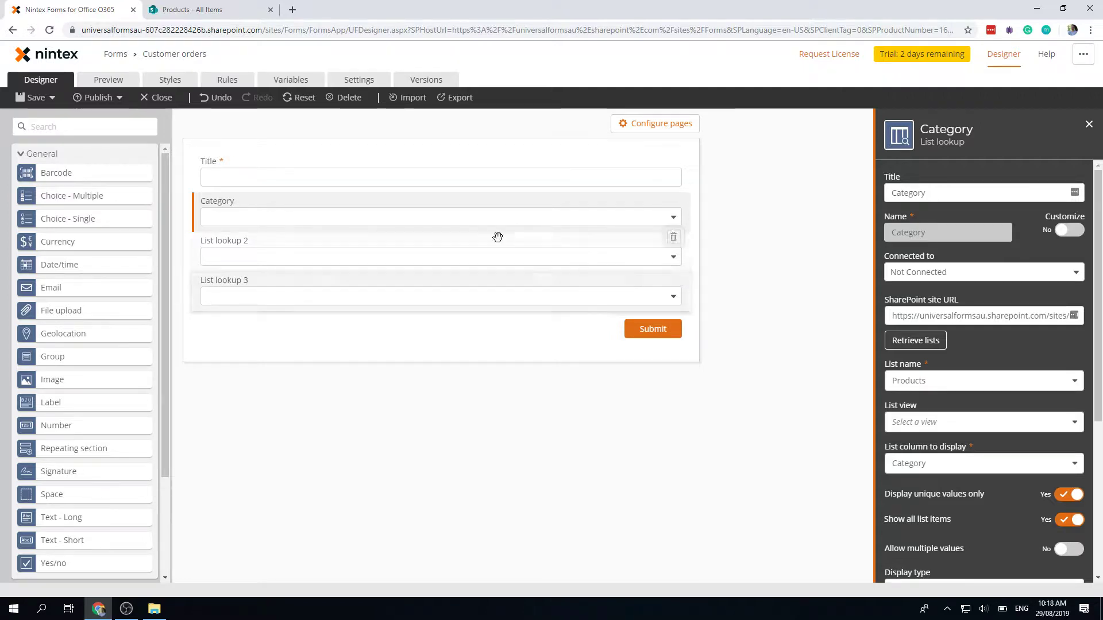
pyautogui.click(115, 82)
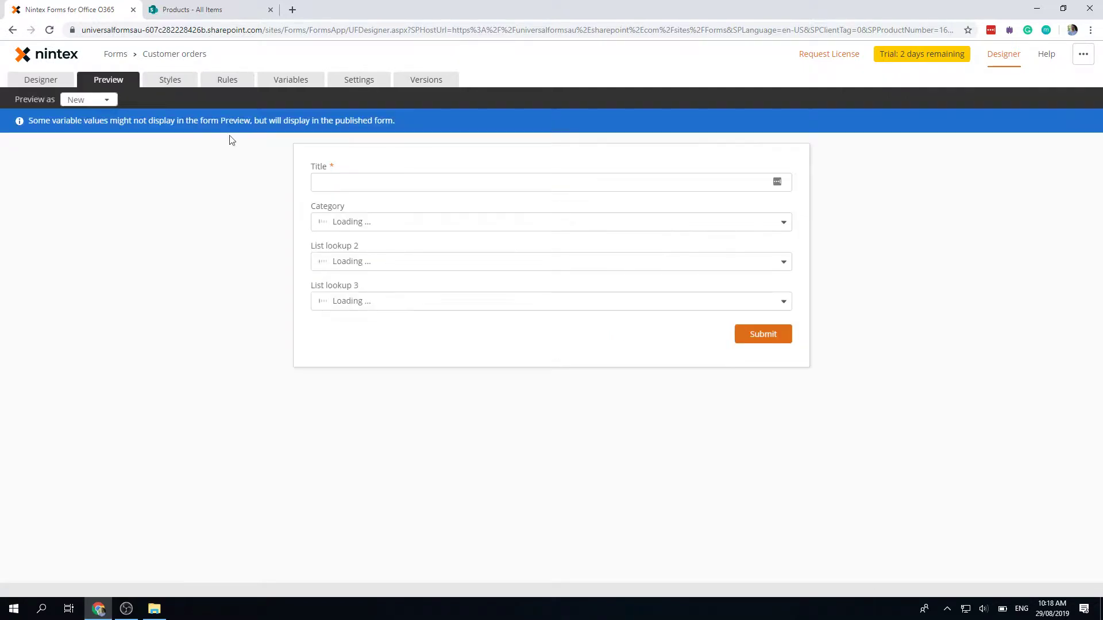
pyautogui.click(434, 224)
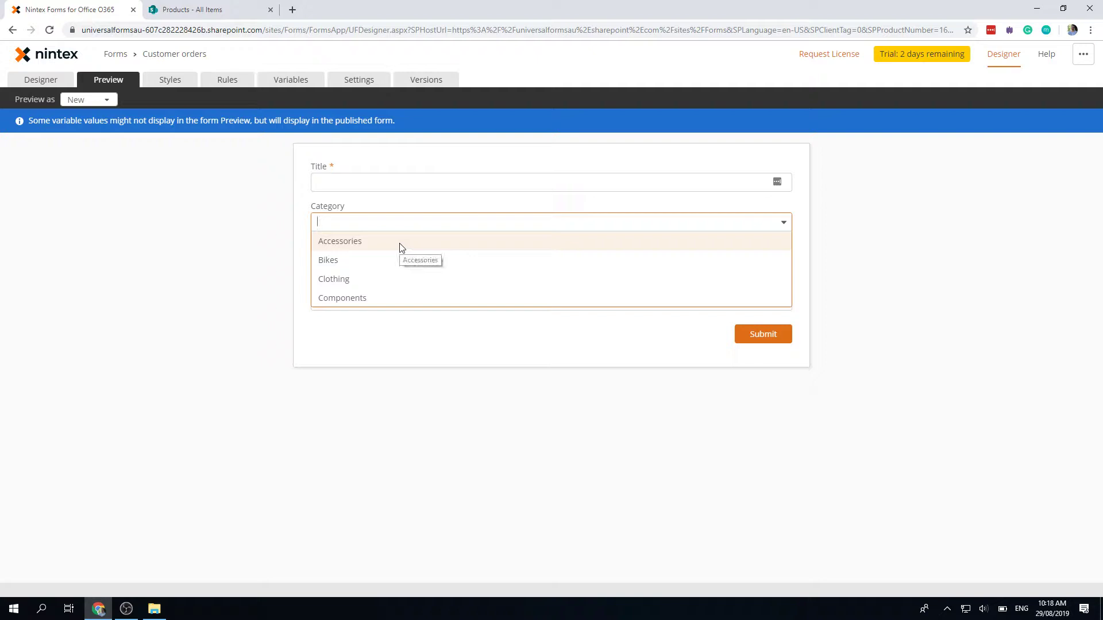
pyautogui.click(405, 360)
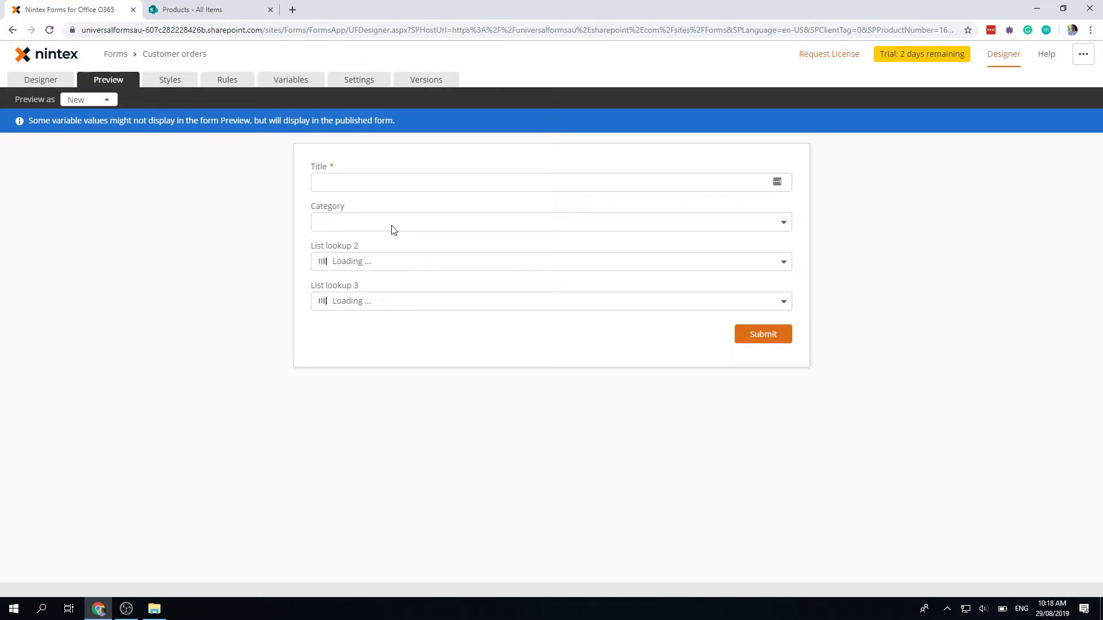
pyautogui.click(41, 79)
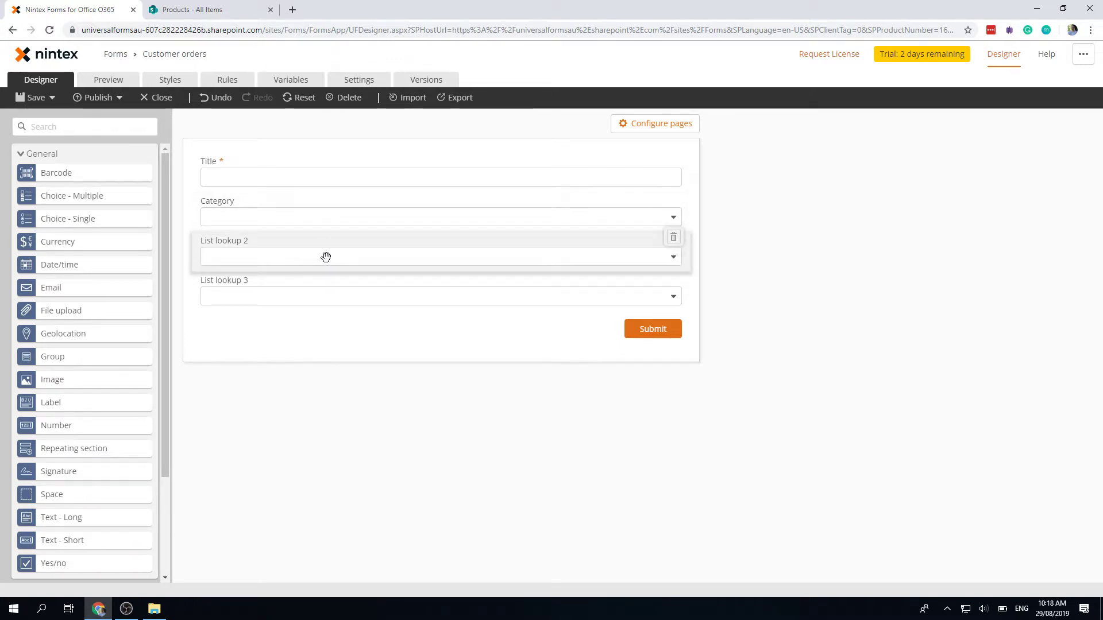
# Set List lookup 2 to the Products list's Subcategory column with unique values only.
pyautogui.click(326, 257)
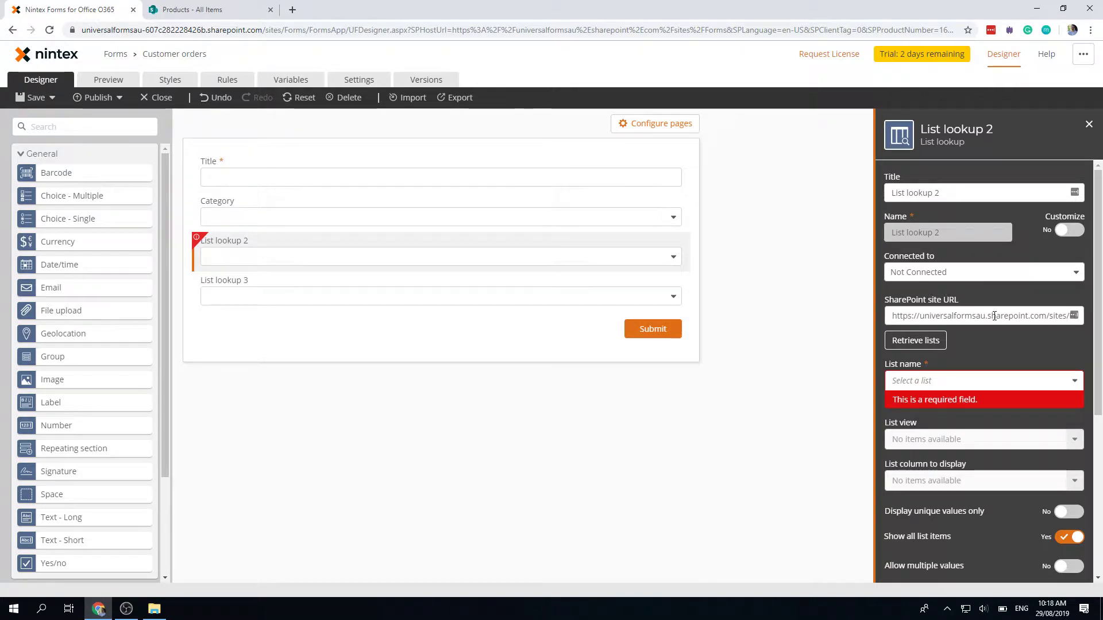
pyautogui.click(950, 387)
pyautogui.scroll(-5, 942, 454)
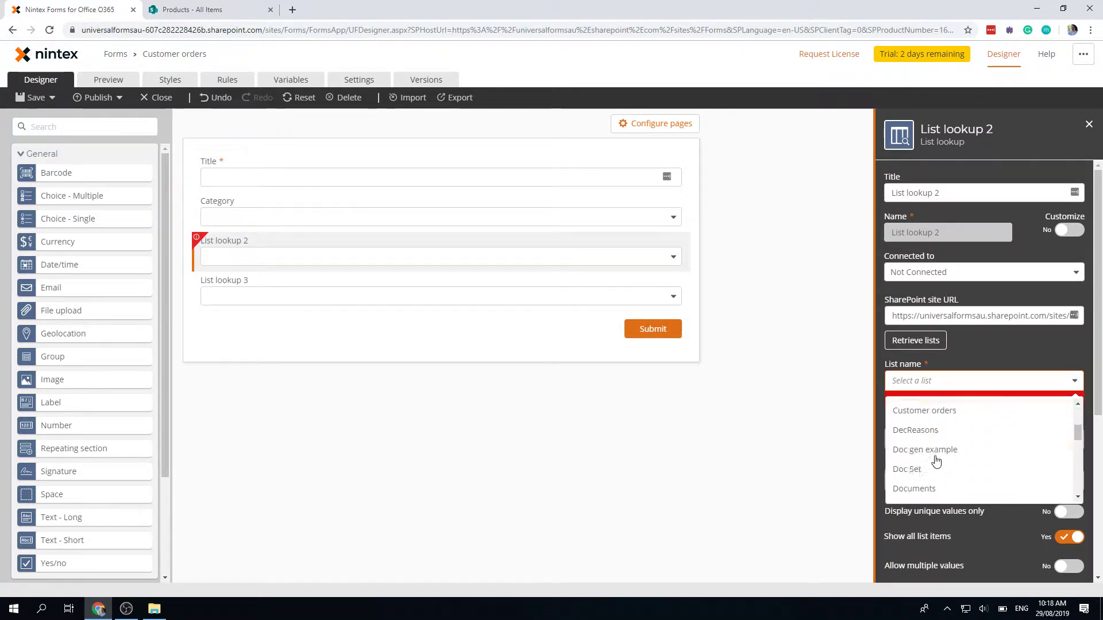
pyautogui.scroll(-10, 936, 459)
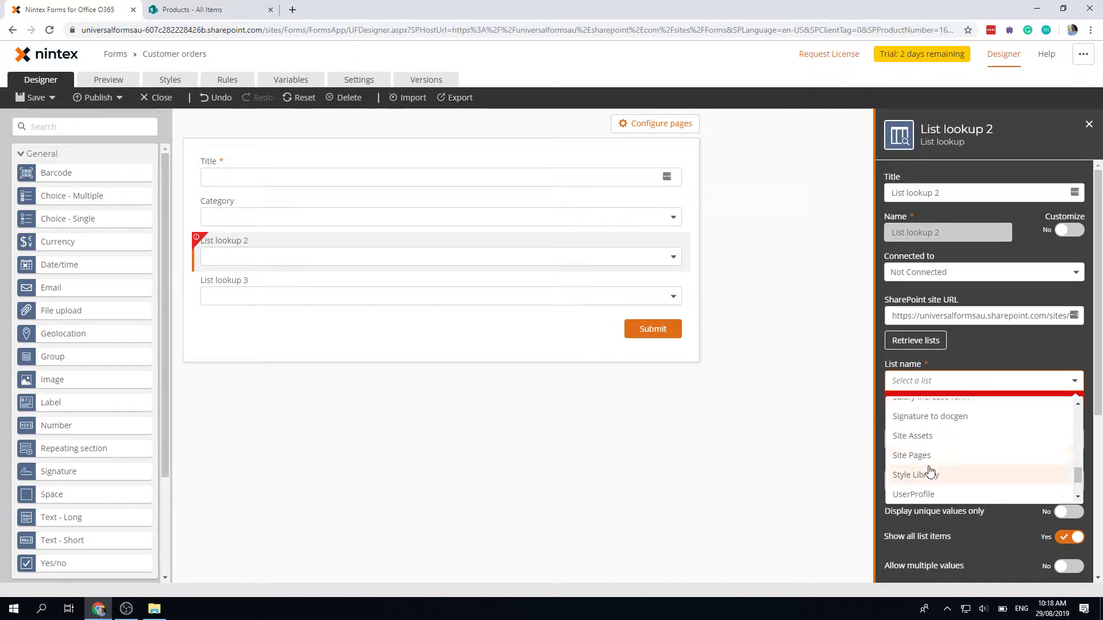
pyautogui.scroll(5, 930, 470)
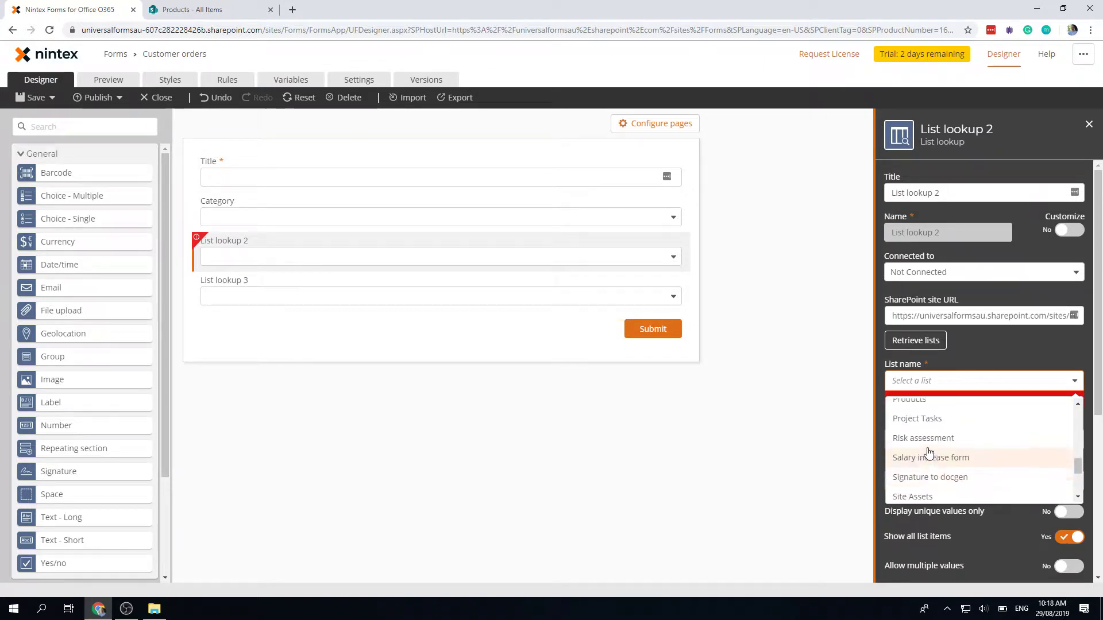
pyautogui.click(909, 451)
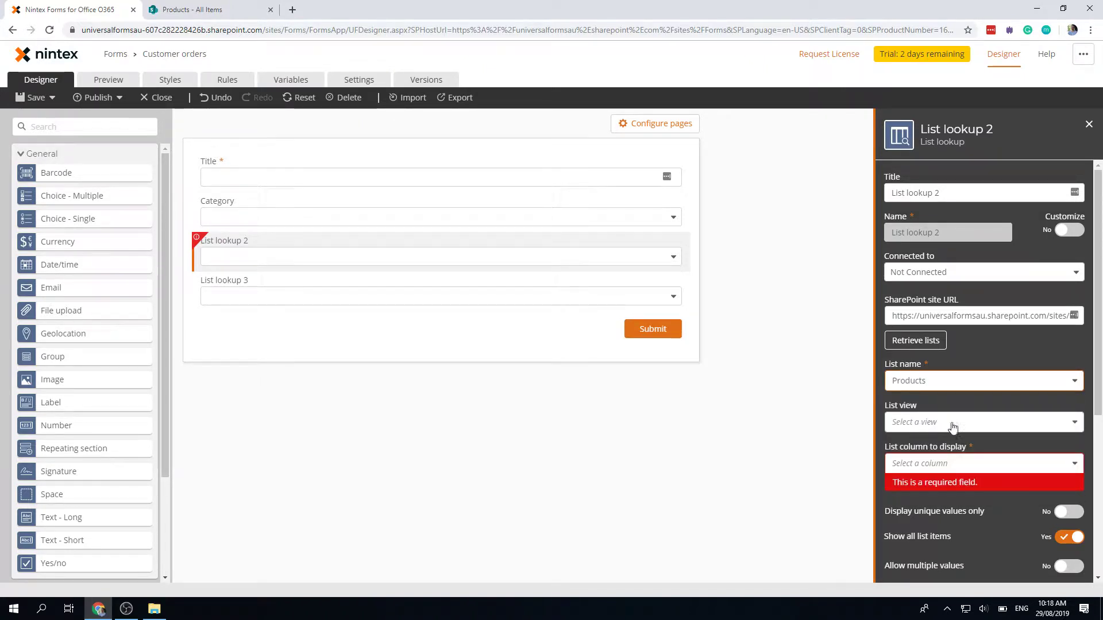
pyautogui.click(951, 464)
pyautogui.scroll(-3, 951, 517)
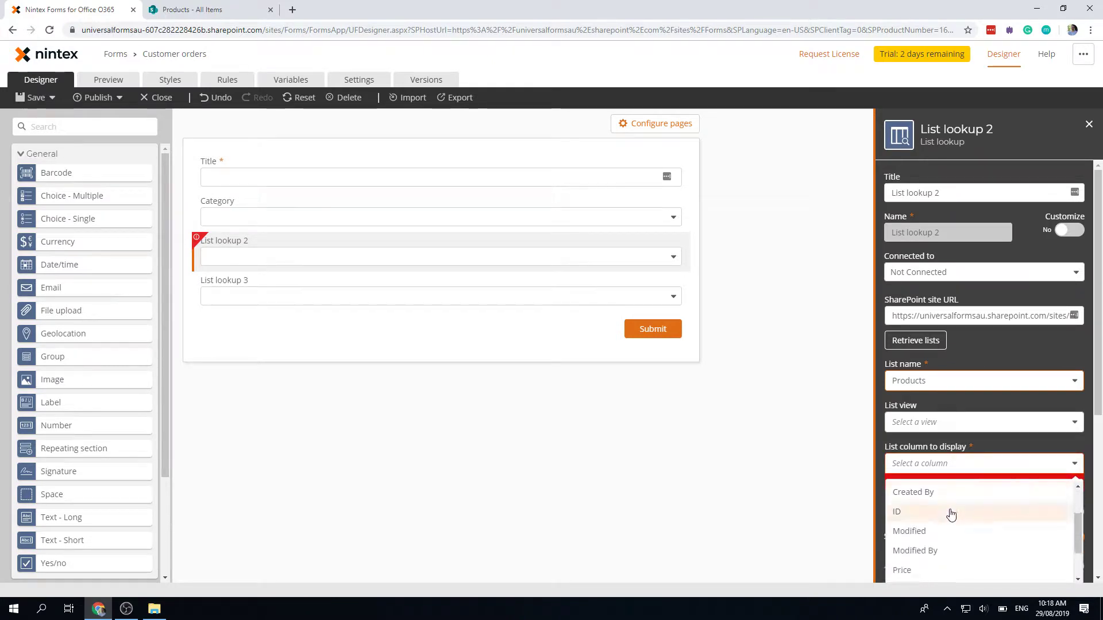
pyautogui.click(941, 554)
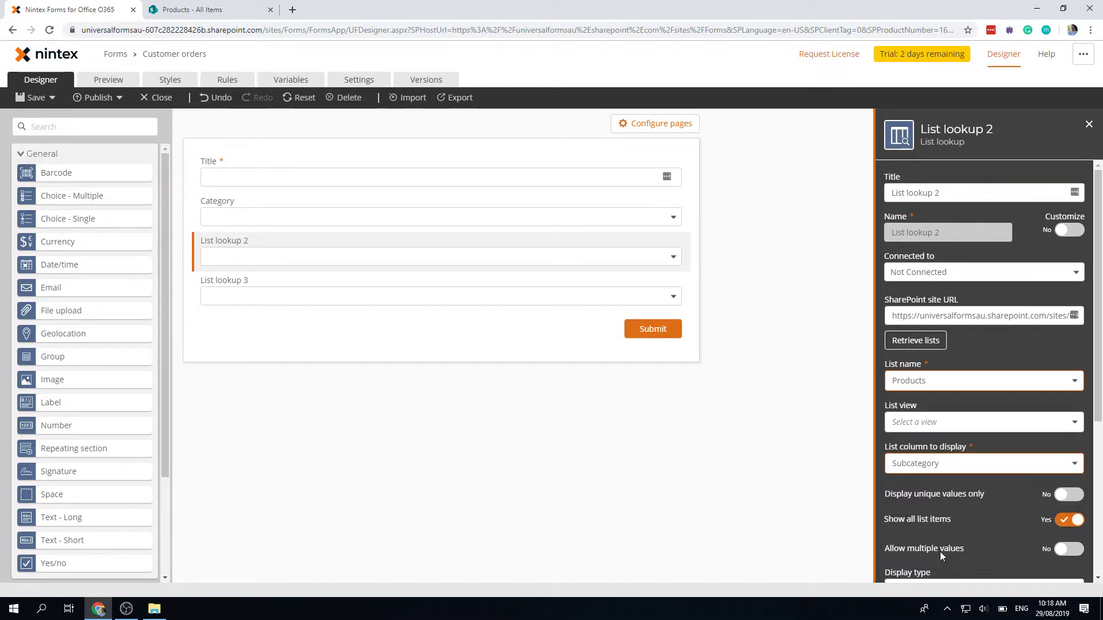
pyautogui.scroll(-2, 949, 458)
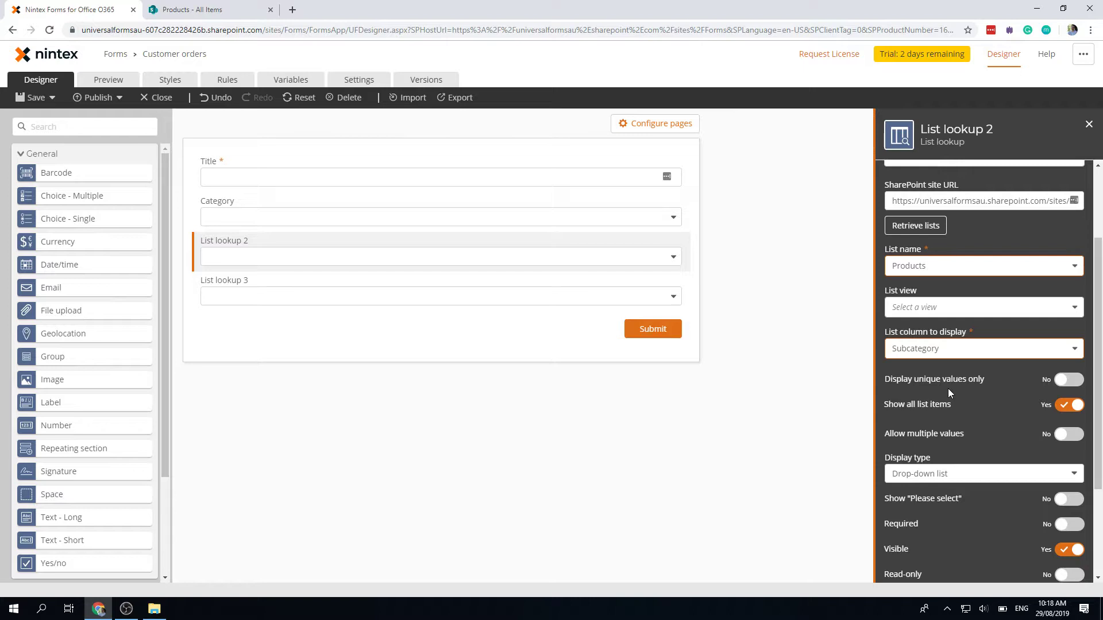
pyautogui.click(1069, 381)
# Preview with Category set to Accessories, then Bikes, seeing List lookup 2 still lists every subcategory.
pyautogui.click(109, 81)
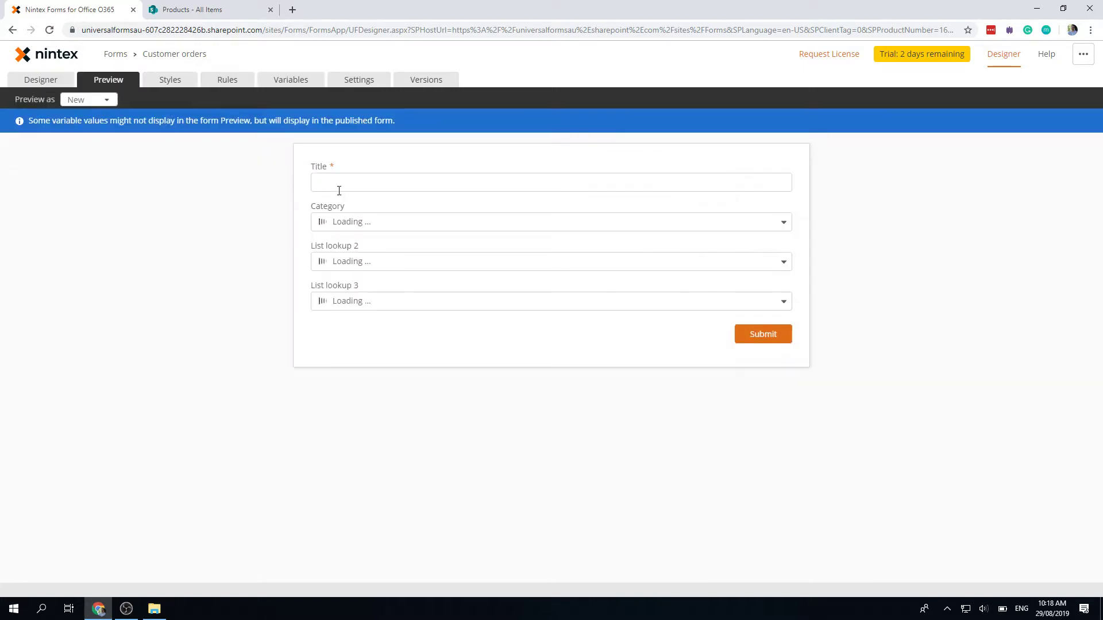
pyautogui.click(374, 225)
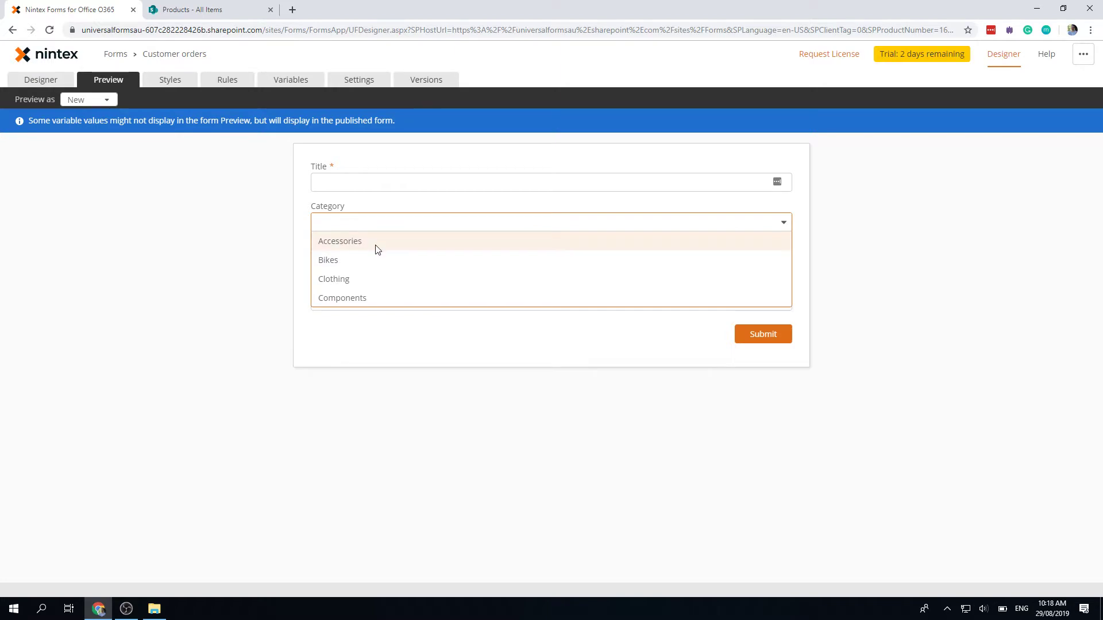
pyautogui.click(377, 244)
pyautogui.click(379, 263)
pyautogui.scroll(-3, 378, 339)
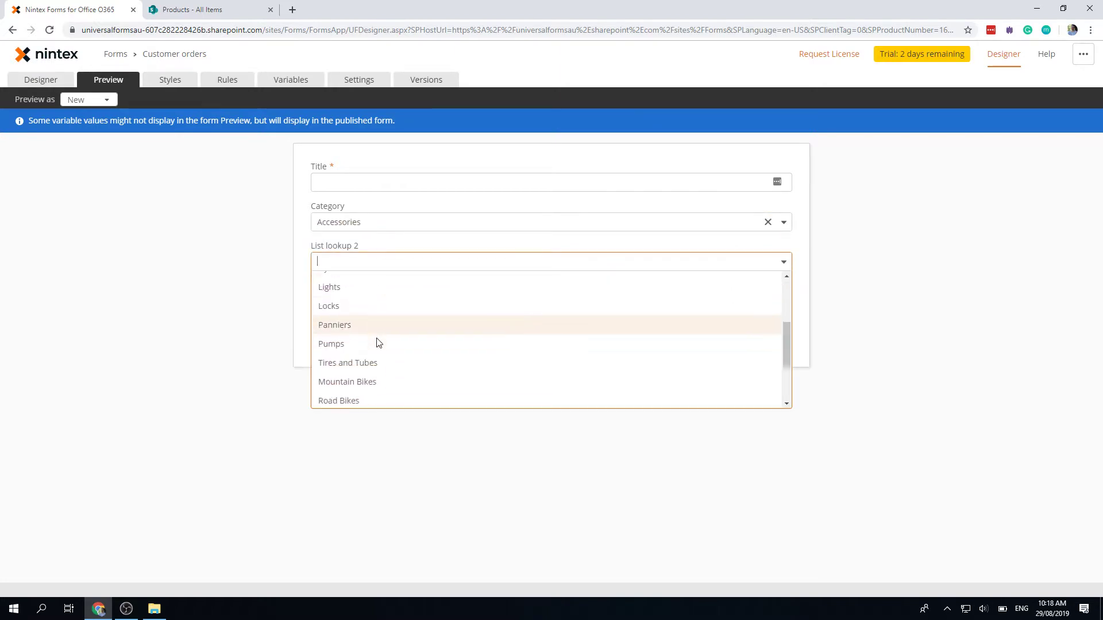
pyautogui.scroll(-5, 379, 345)
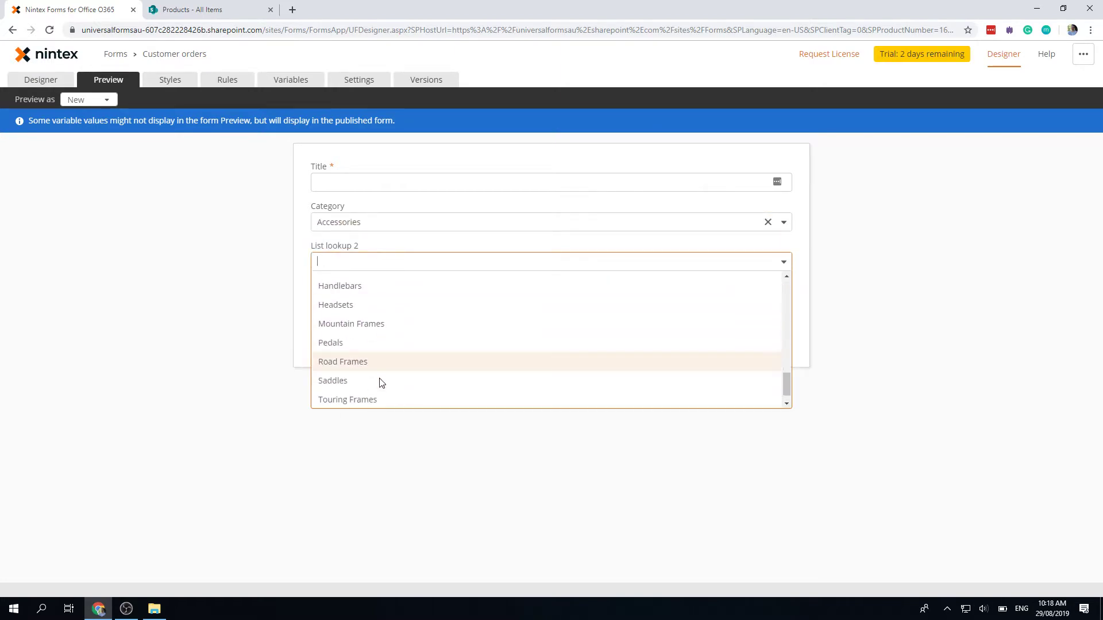
pyautogui.scroll(10, 380, 379)
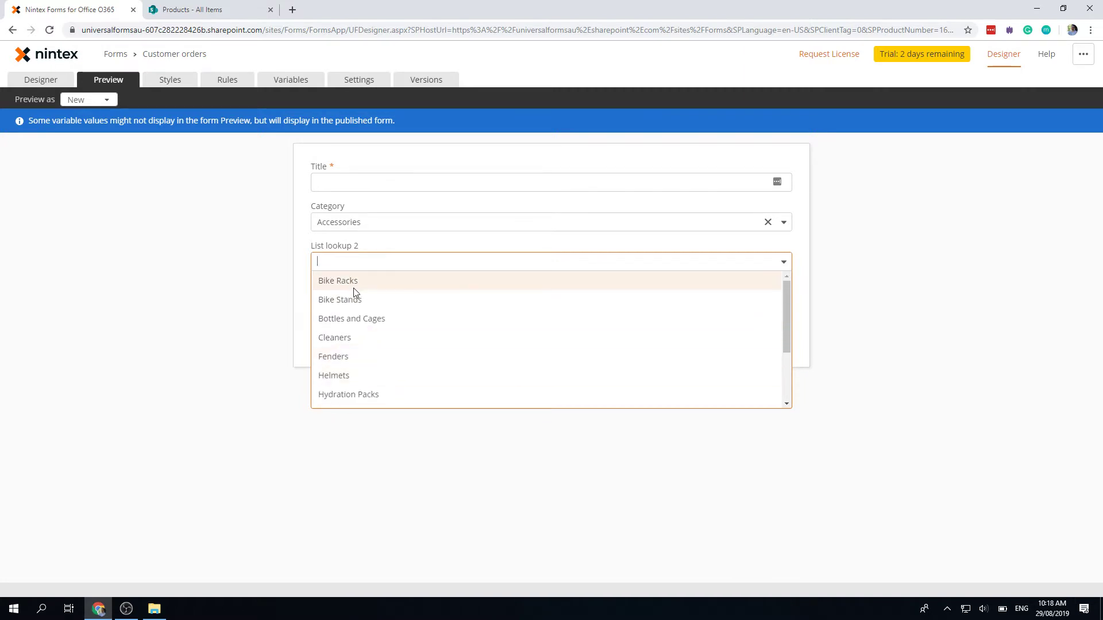
pyautogui.click(362, 222)
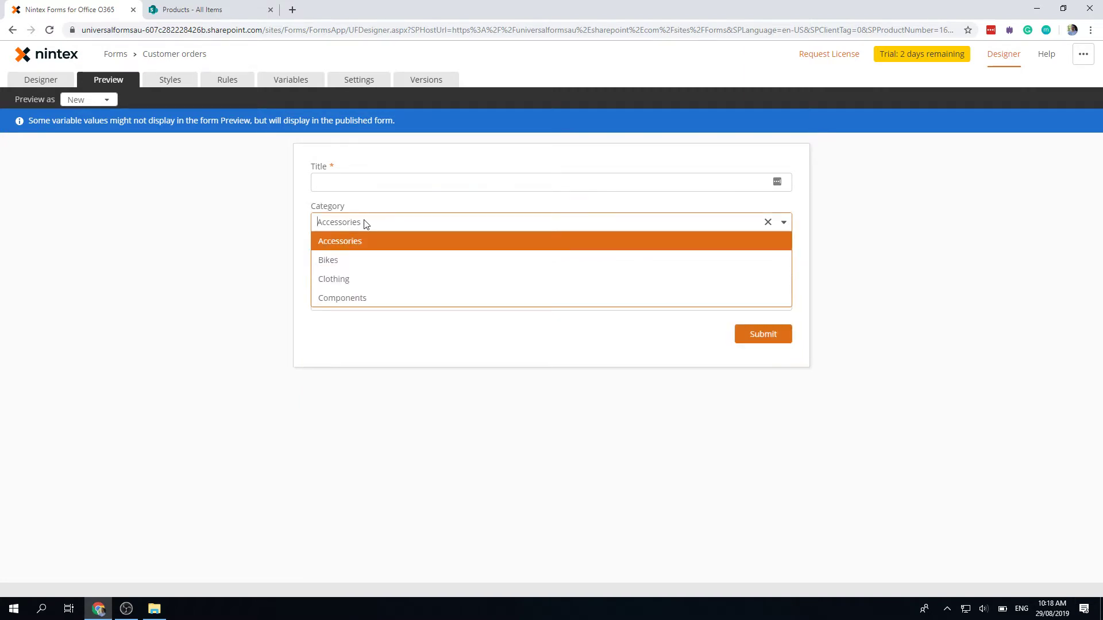
pyautogui.click(360, 258)
pyautogui.click(361, 264)
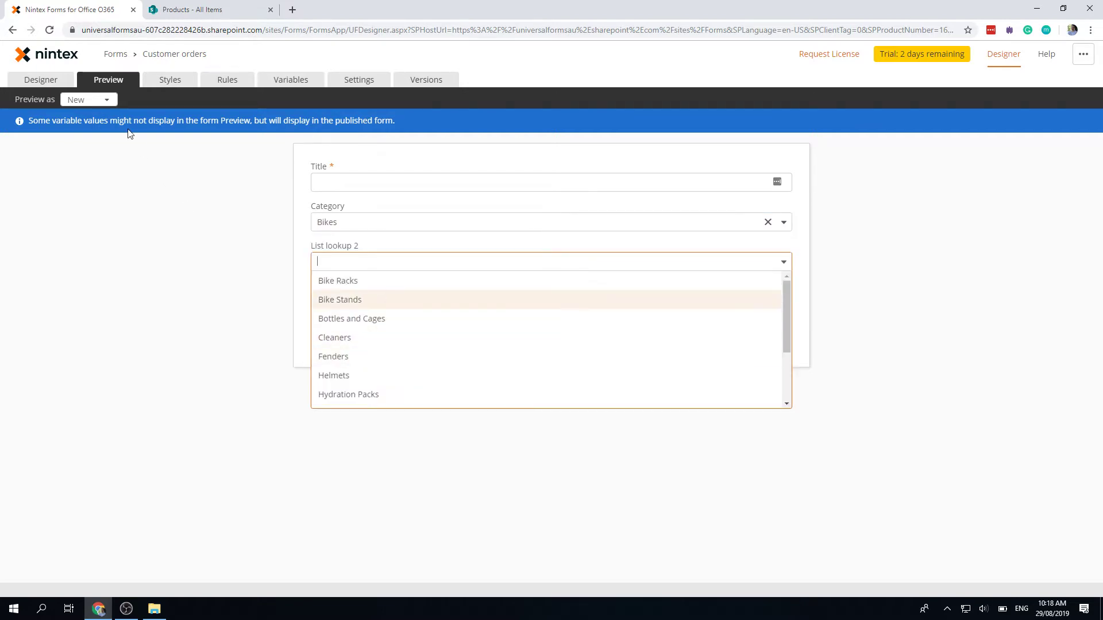
pyautogui.click(56, 82)
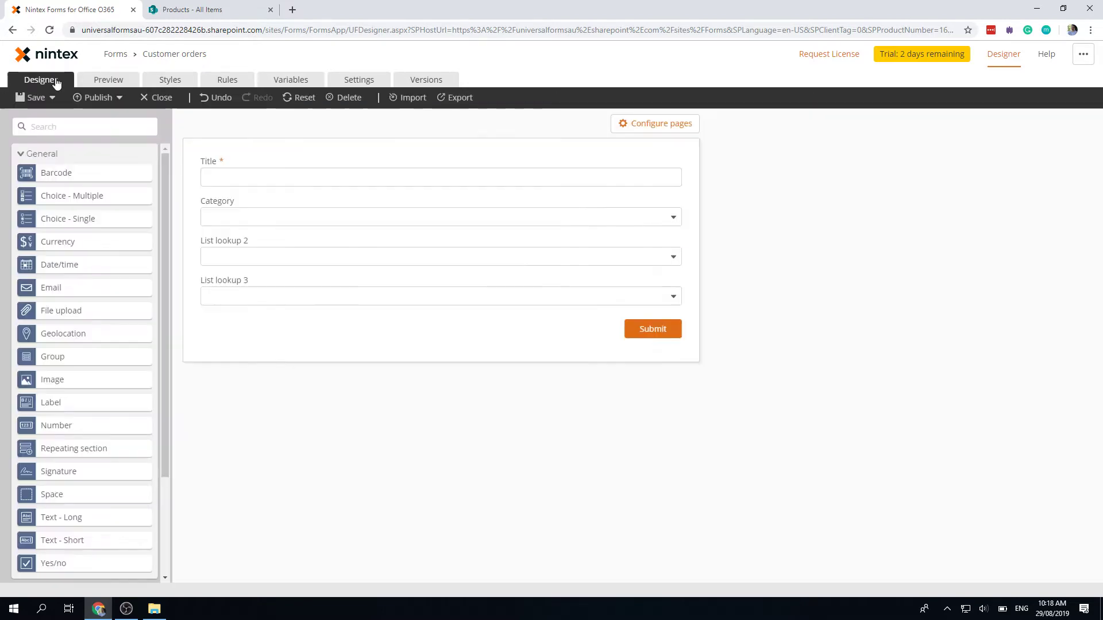
# Rename List lookup 2 to 'Sub-category'.
pyautogui.click(297, 255)
pyautogui.tripleClick(972, 192)
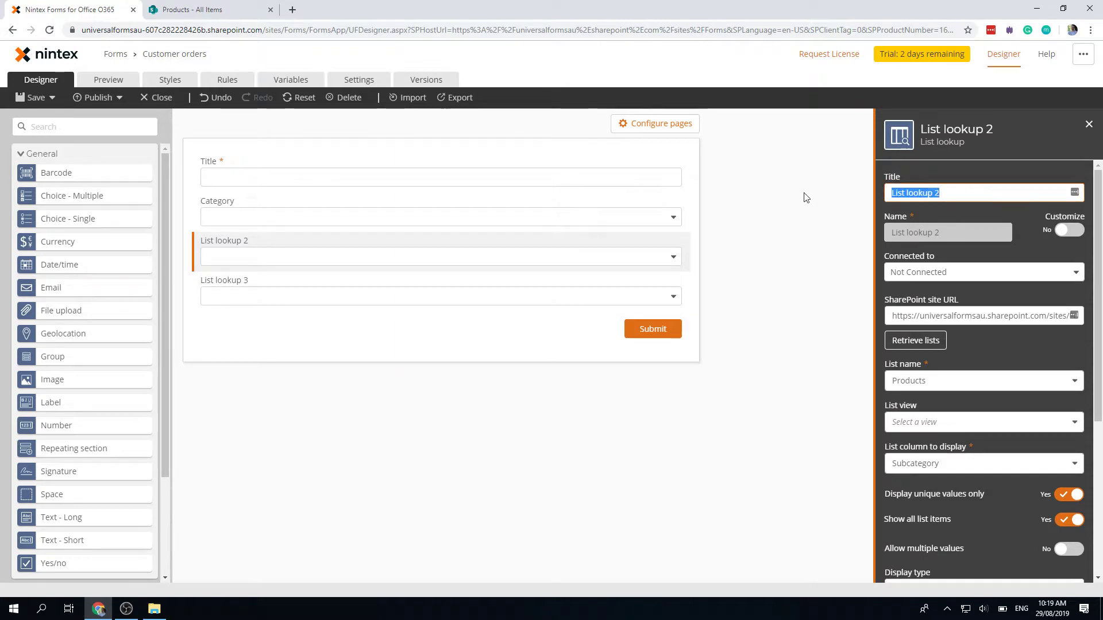
pyautogui.write('Sub-cate')
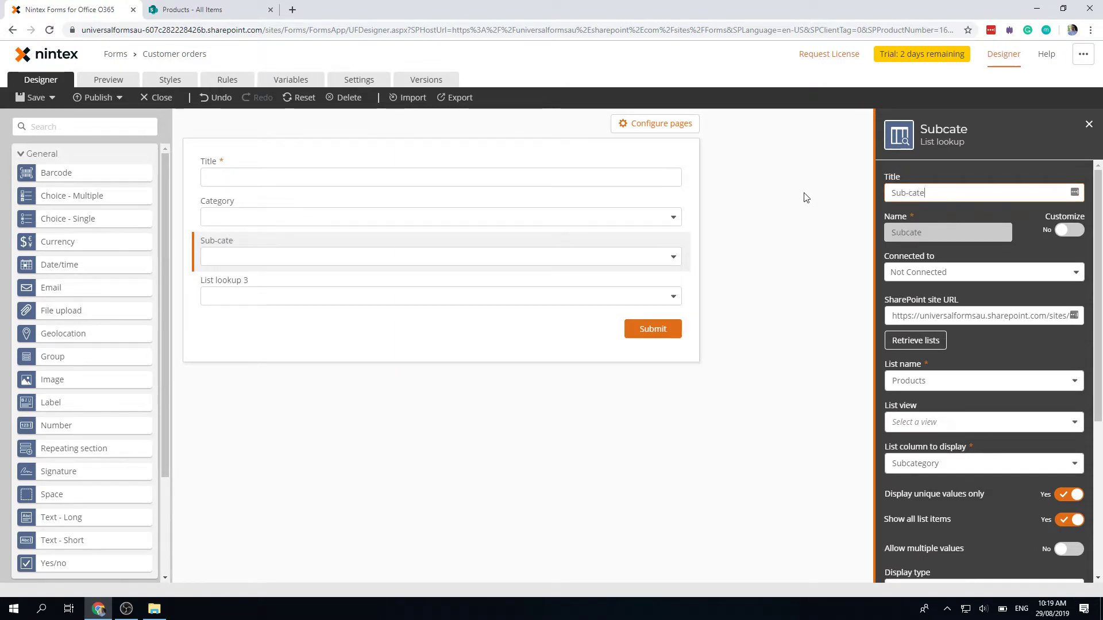
pyautogui.write('gory')
# Filter Sub-category to Products items whose Category equals the form's Category control.
pyautogui.scroll(-2, 960, 454)
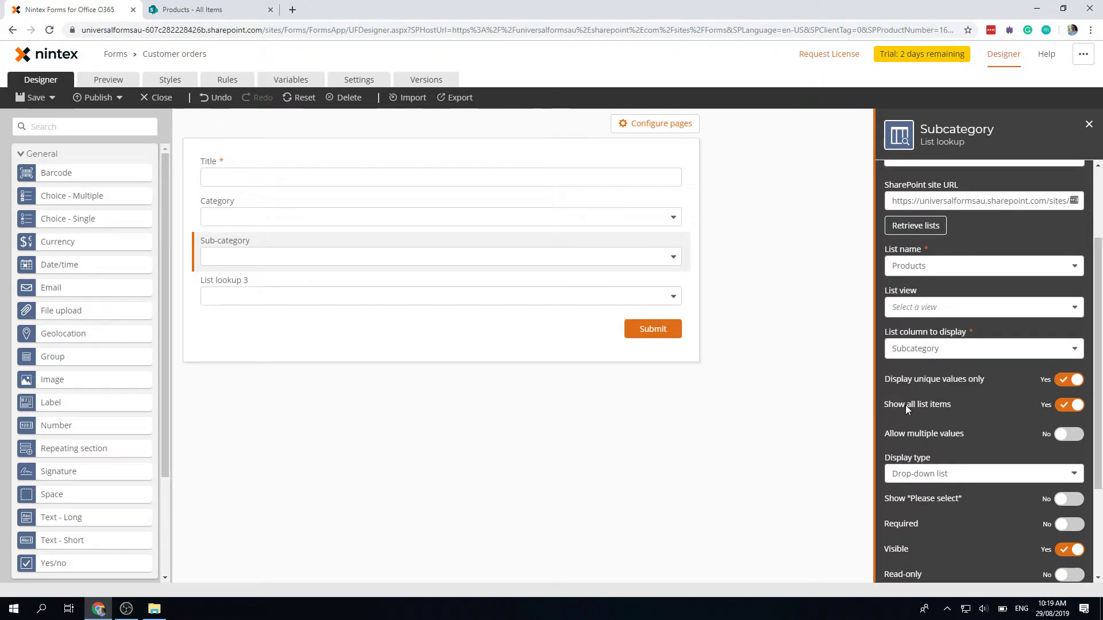
pyautogui.click(1063, 405)
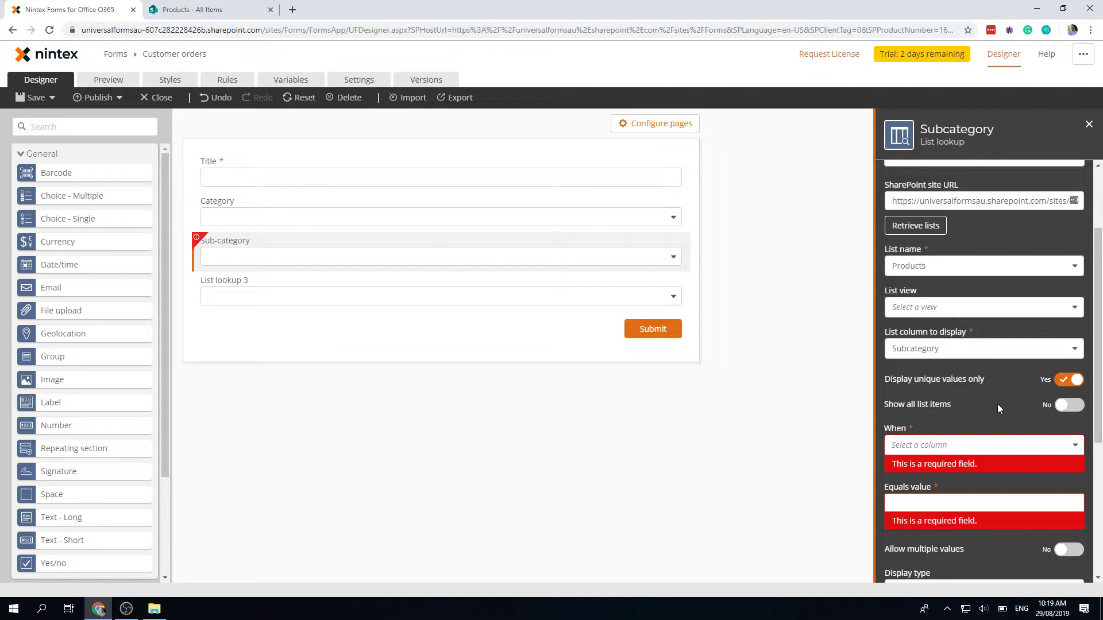
pyautogui.scroll(-1, 998, 404)
pyautogui.click(963, 390)
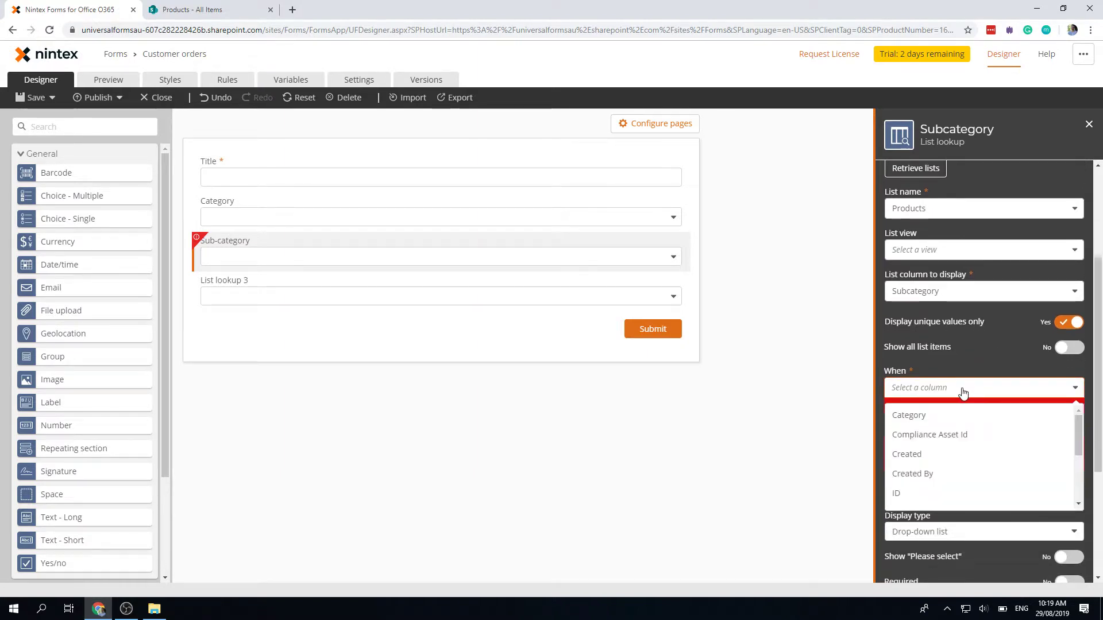
pyautogui.click(945, 419)
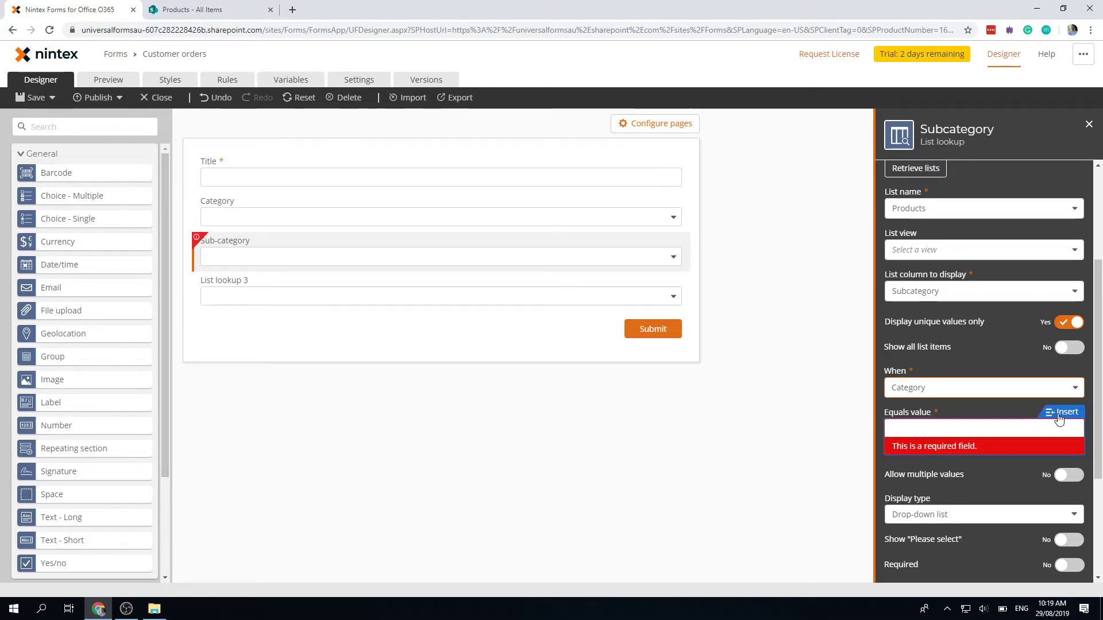
pyautogui.click(1060, 414)
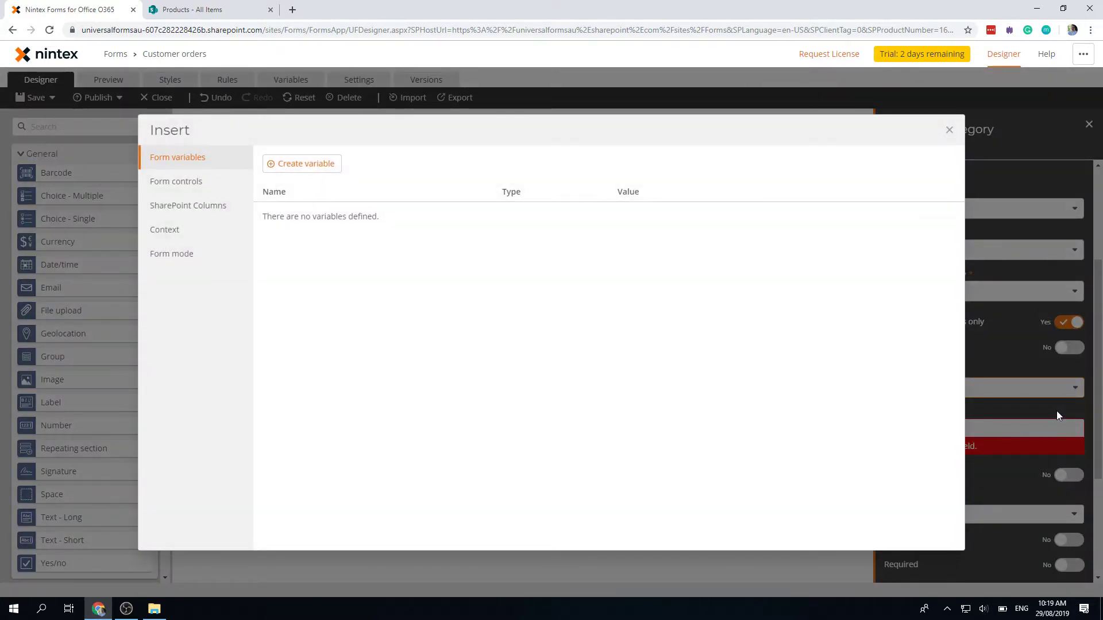
pyautogui.click(180, 182)
pyautogui.click(944, 182)
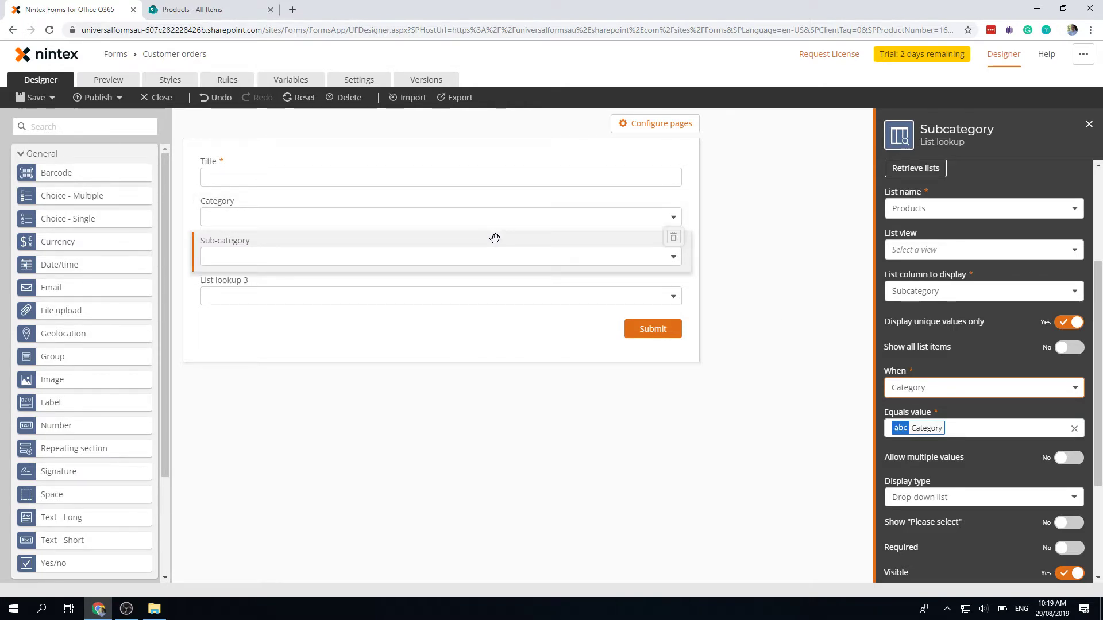
# Preview the form and check Sub-category options before and after choosing Accessories as Category.
pyautogui.click(109, 80)
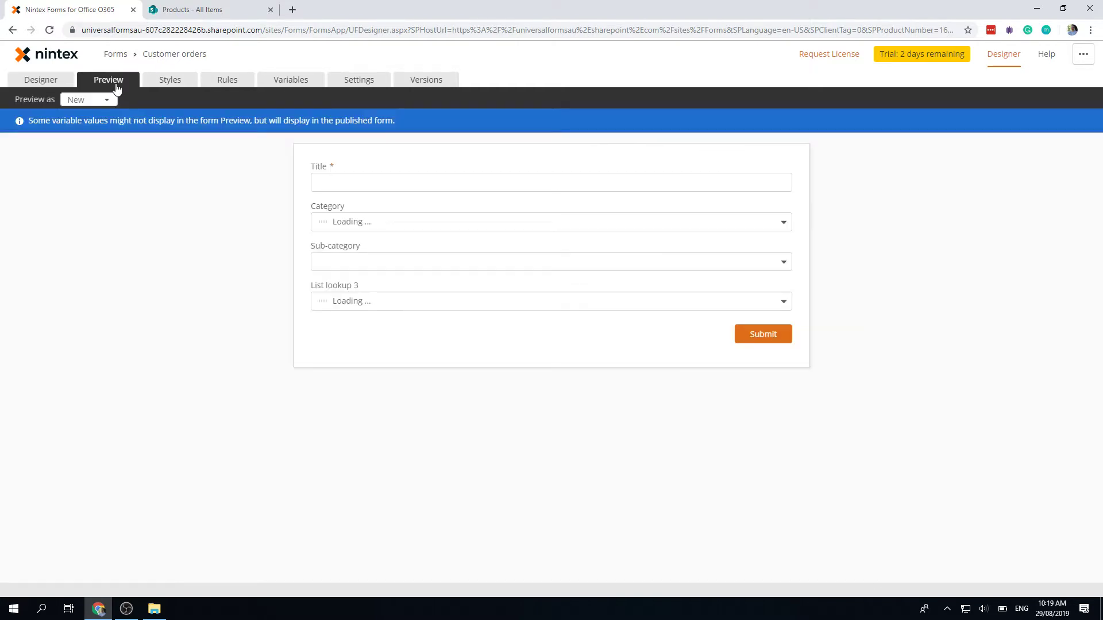
pyautogui.click(454, 225)
pyautogui.click(205, 280)
pyautogui.click(401, 267)
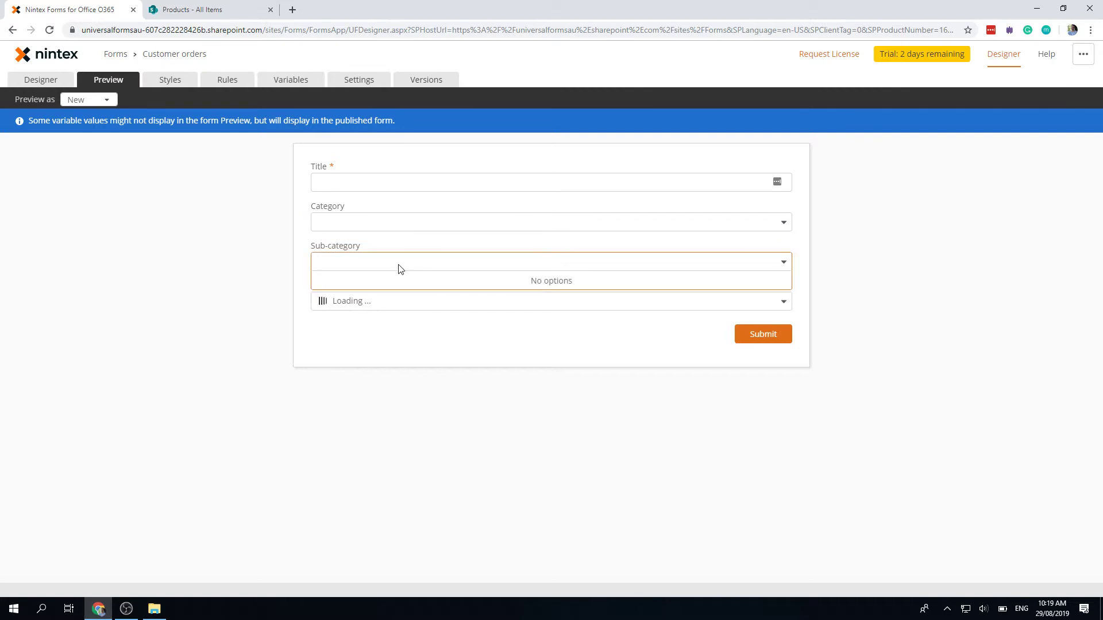
pyautogui.click(385, 219)
pyautogui.click(368, 243)
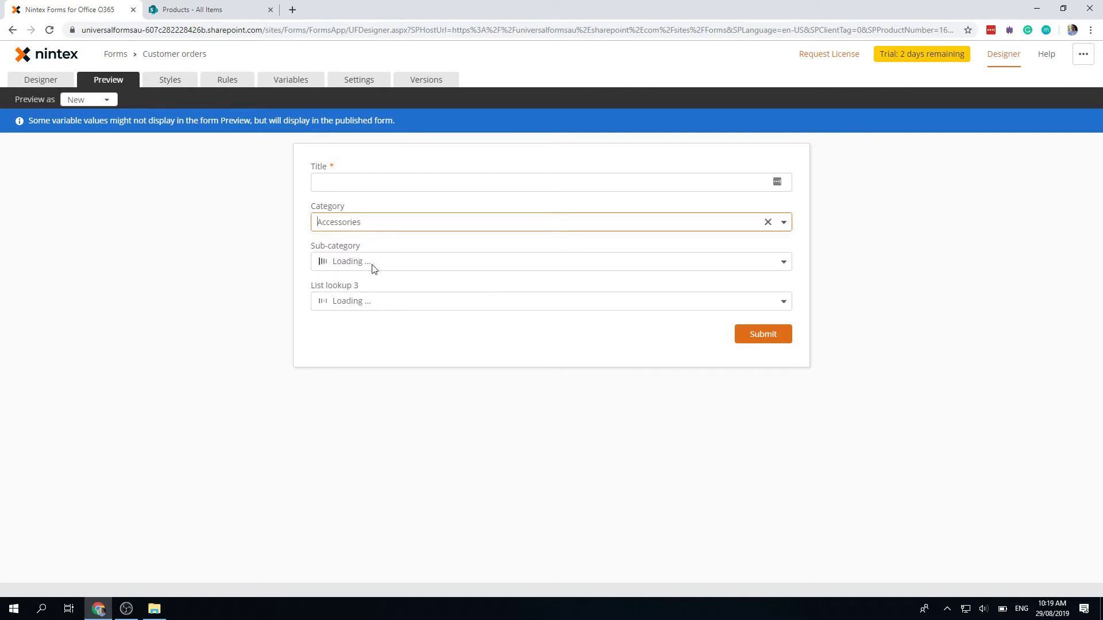
pyautogui.click(374, 266)
pyautogui.scroll(-2, 379, 345)
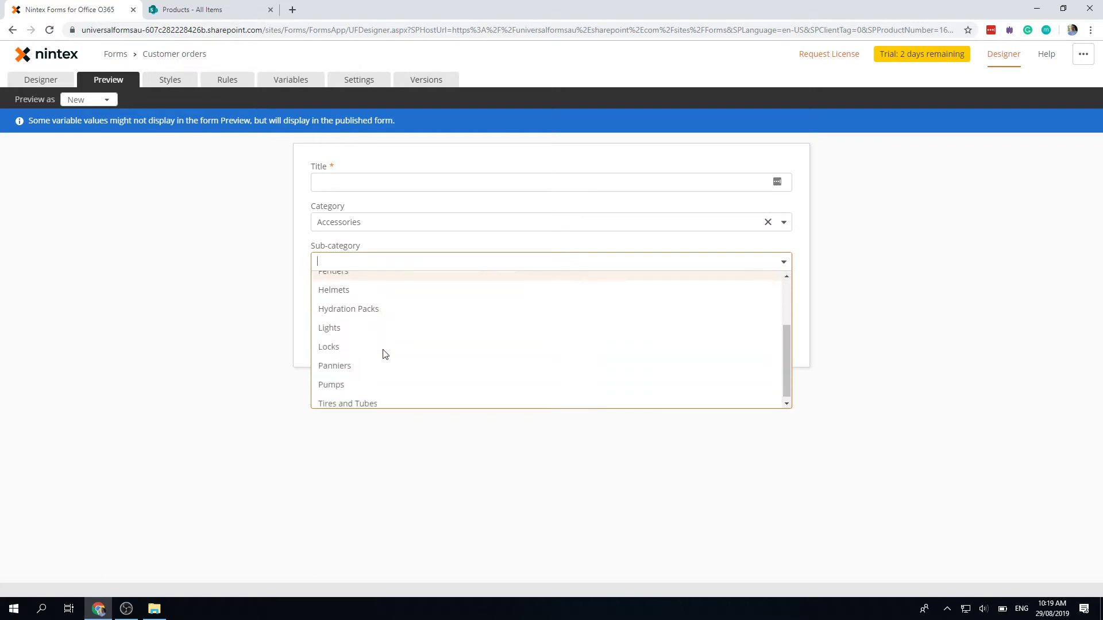
# Switch Category to Bikes, then Clothing, checking Sub-category each time, and pick Shorts.
pyautogui.click(375, 225)
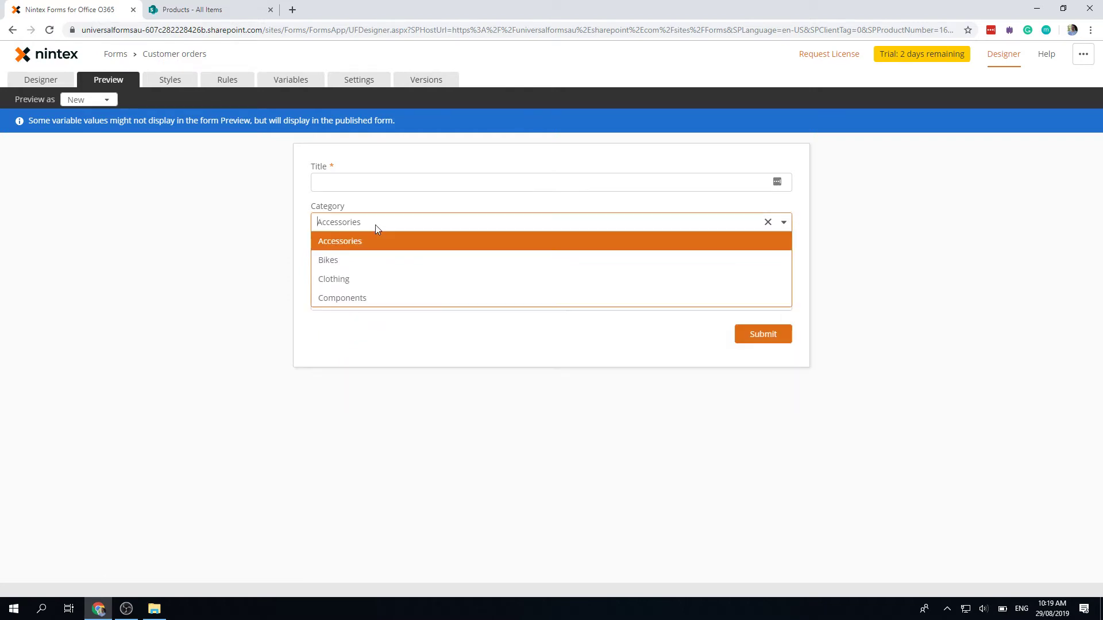
pyautogui.click(367, 265)
pyautogui.click(378, 269)
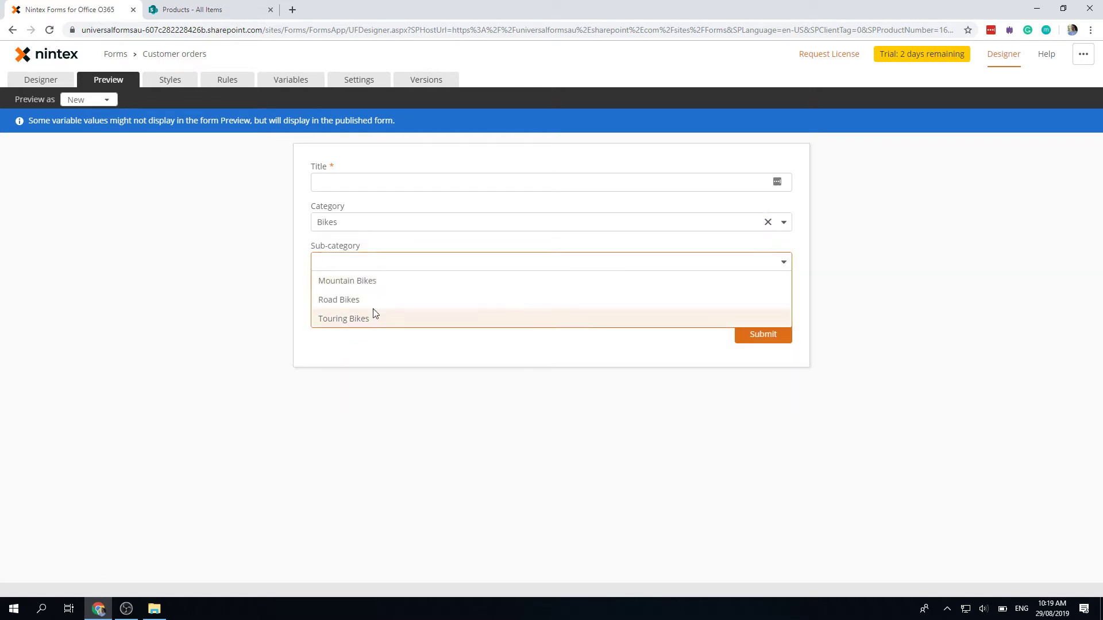
pyautogui.click(381, 227)
pyautogui.click(372, 280)
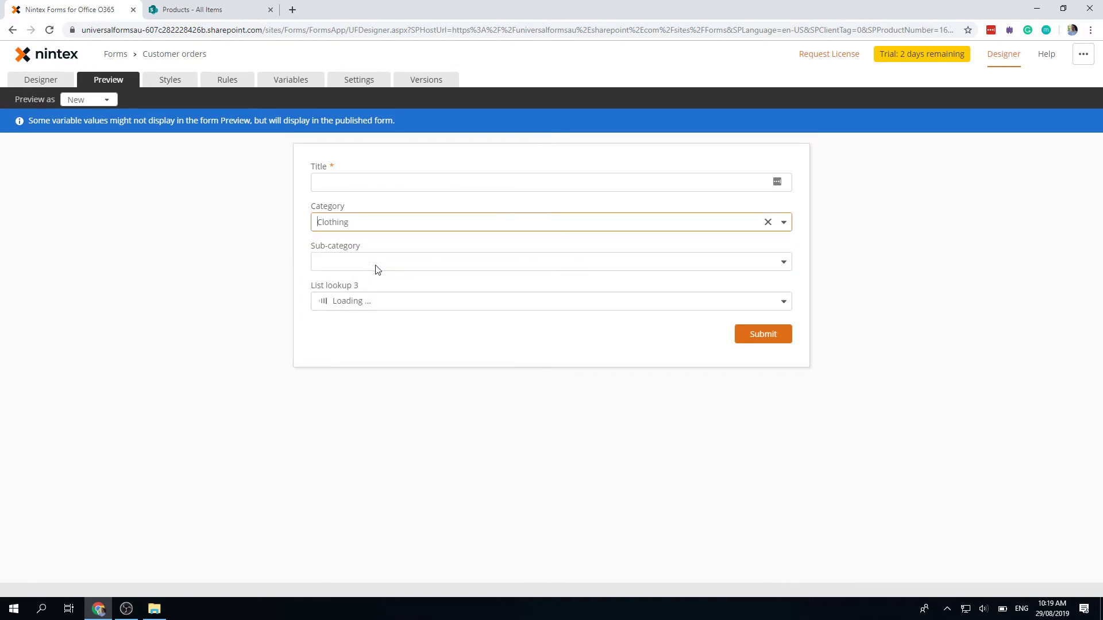
pyautogui.click(377, 265)
pyautogui.click(377, 353)
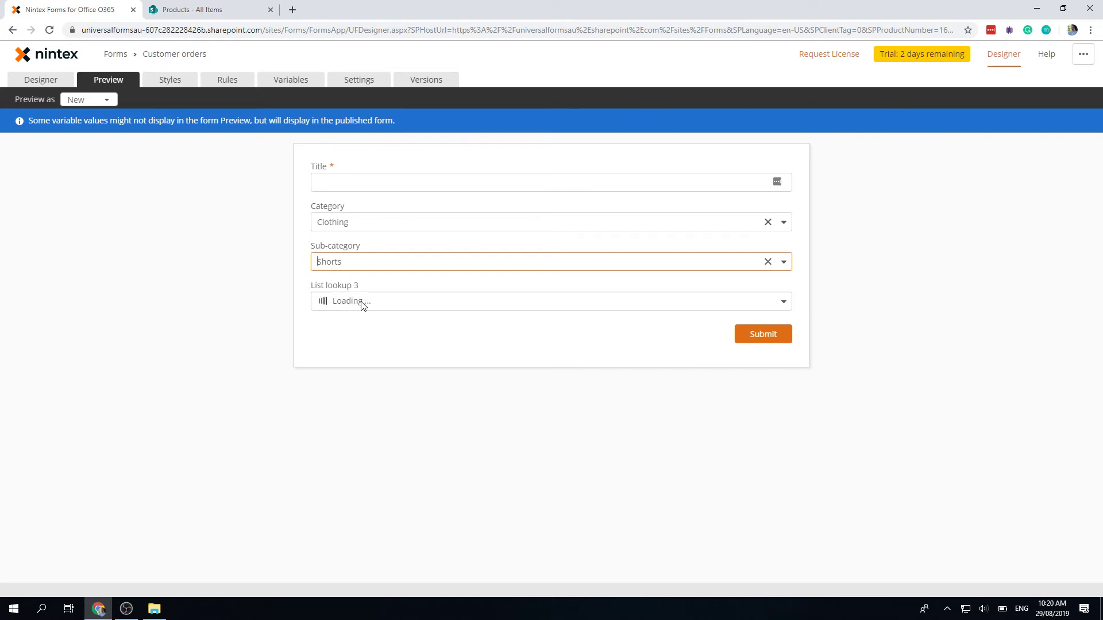
# Title List lookup 3 'Product' and point it at the Products list's Product column.
pyautogui.click(41, 80)
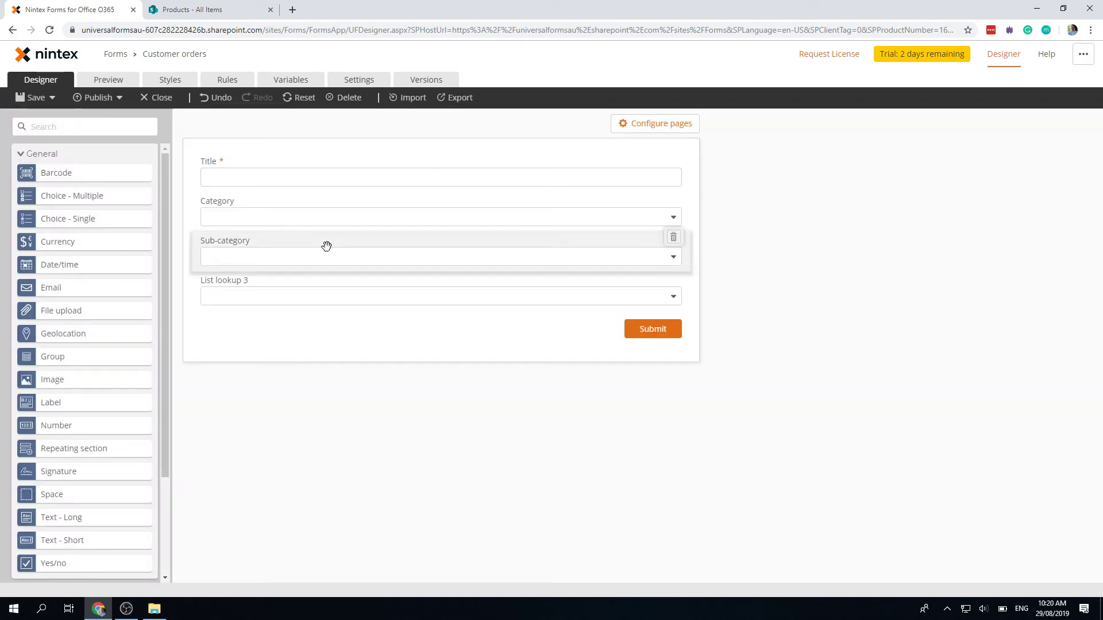
pyautogui.click(347, 284)
pyautogui.moveTo(972, 195); pyautogui.dragTo(832, 188)
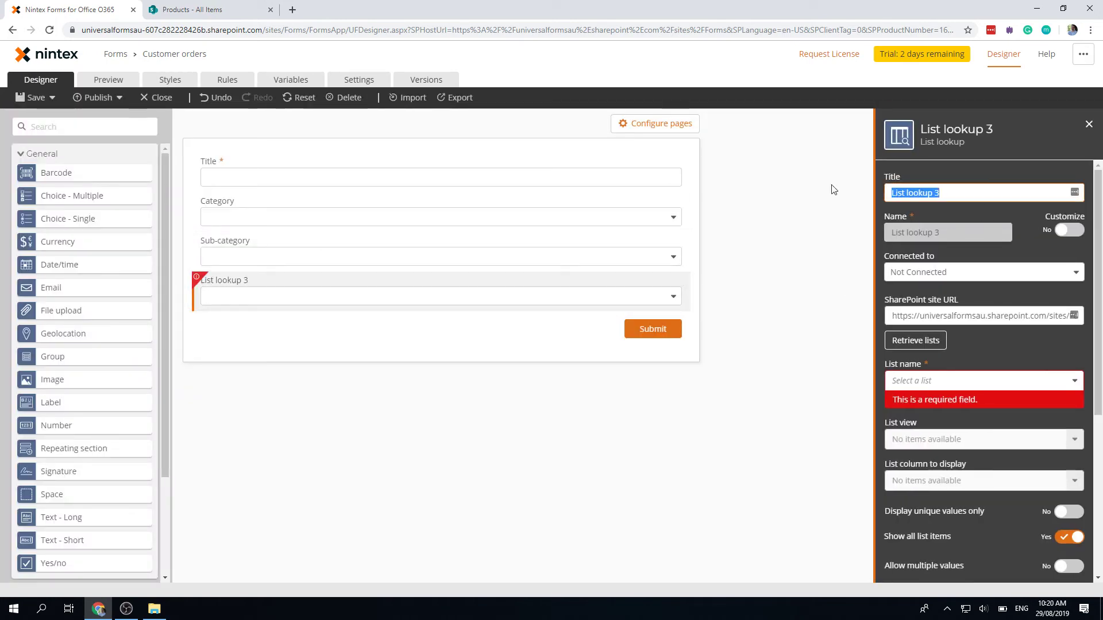
pyautogui.write('Product')
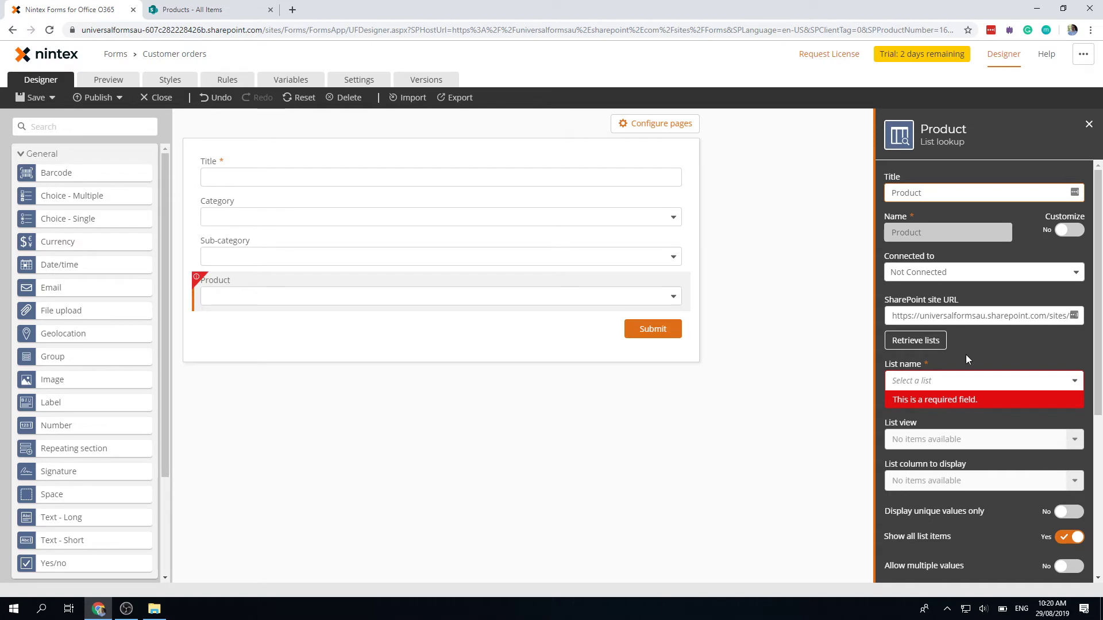
pyautogui.click(967, 381)
pyautogui.scroll(-5, 955, 425)
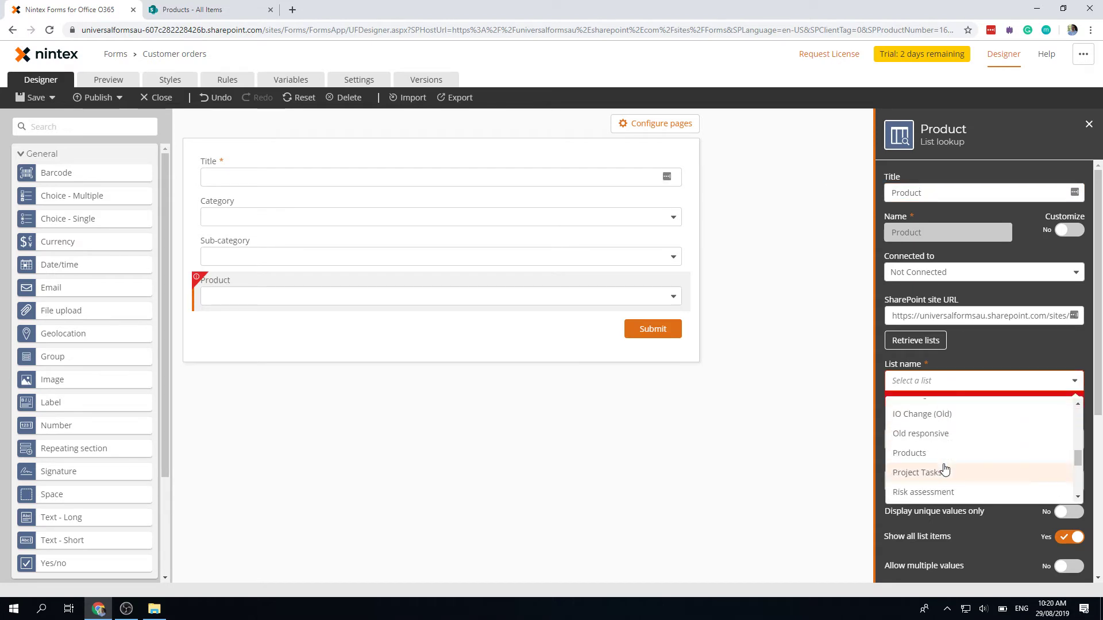
pyautogui.click(940, 453)
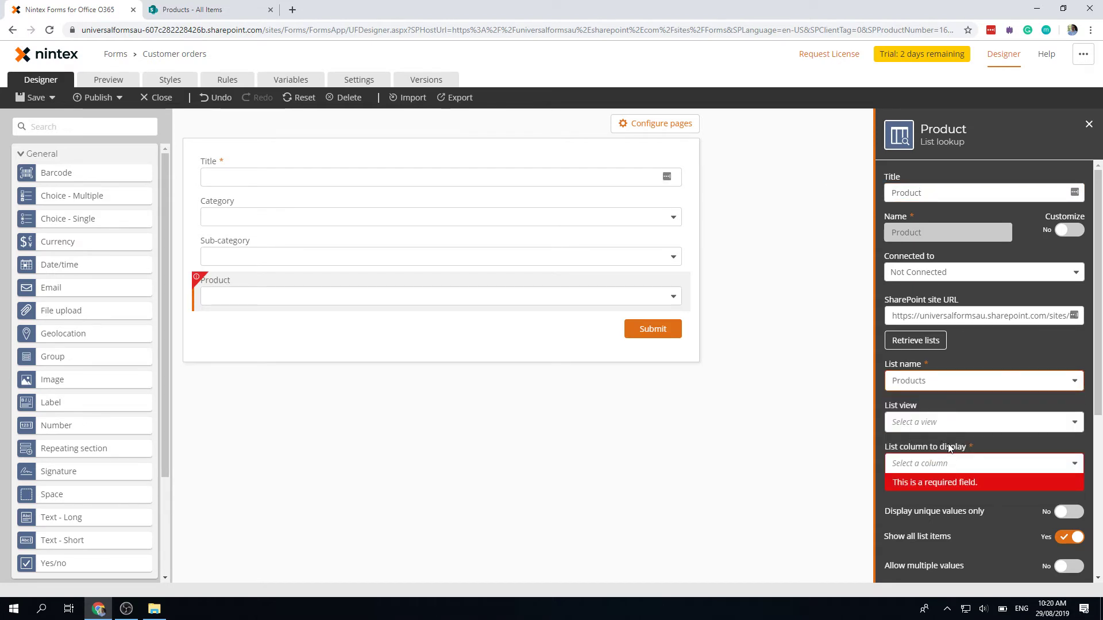
pyautogui.click(955, 464)
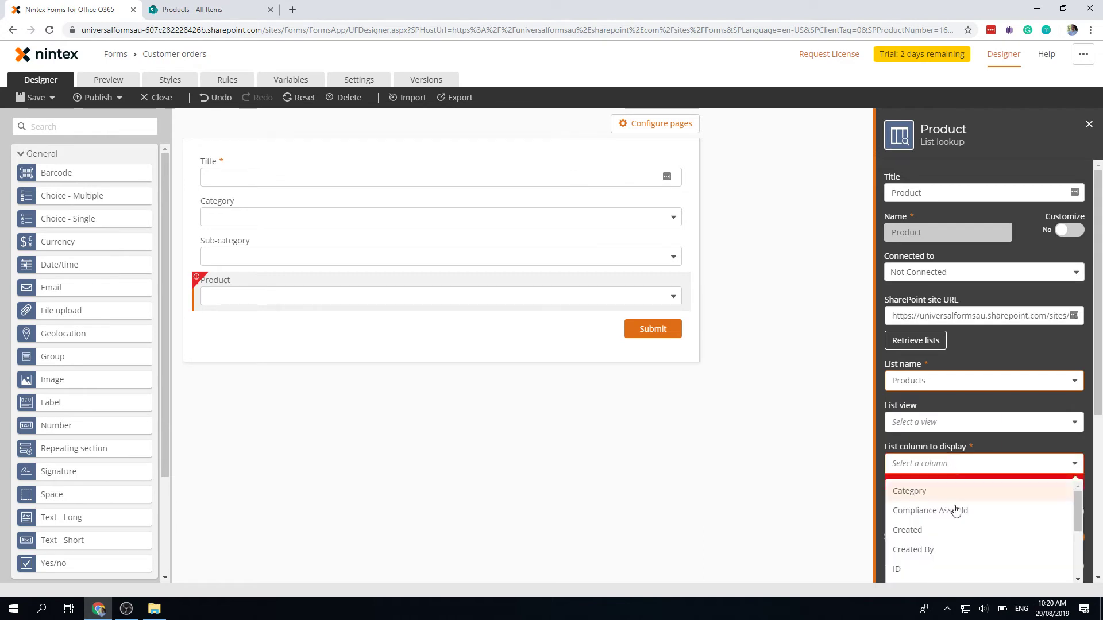
pyautogui.scroll(-5, 960, 524)
pyautogui.click(938, 535)
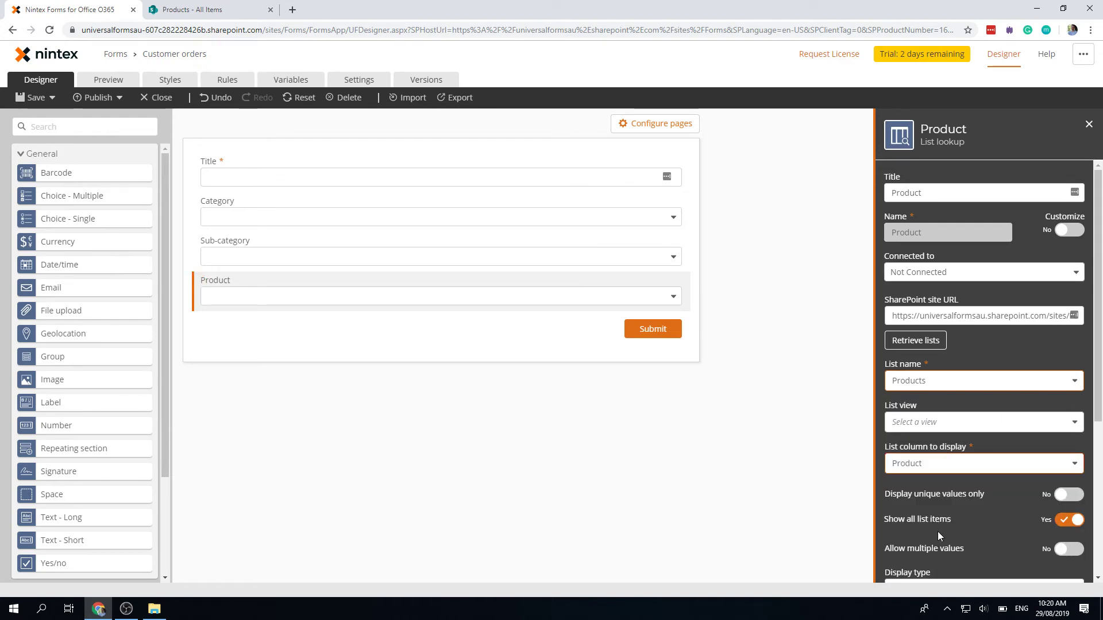
# Turn off Show all items and filter Product where Subcategory equals the form's Subcategory control.
pyautogui.scroll(-1, 956, 504)
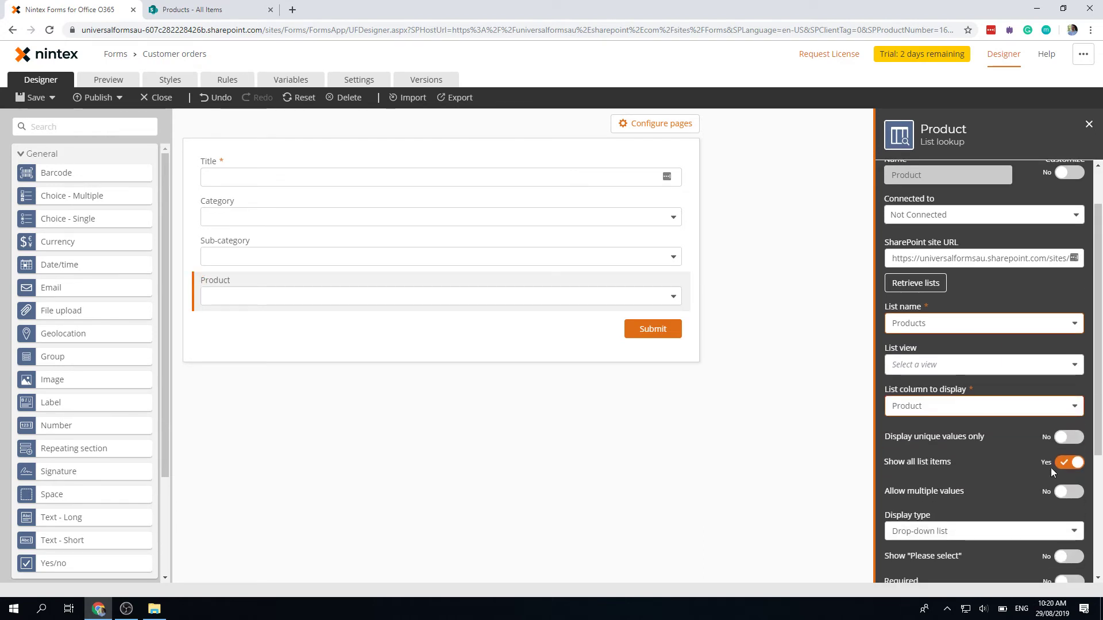
pyautogui.click(1068, 463)
pyautogui.scroll(-2, 997, 502)
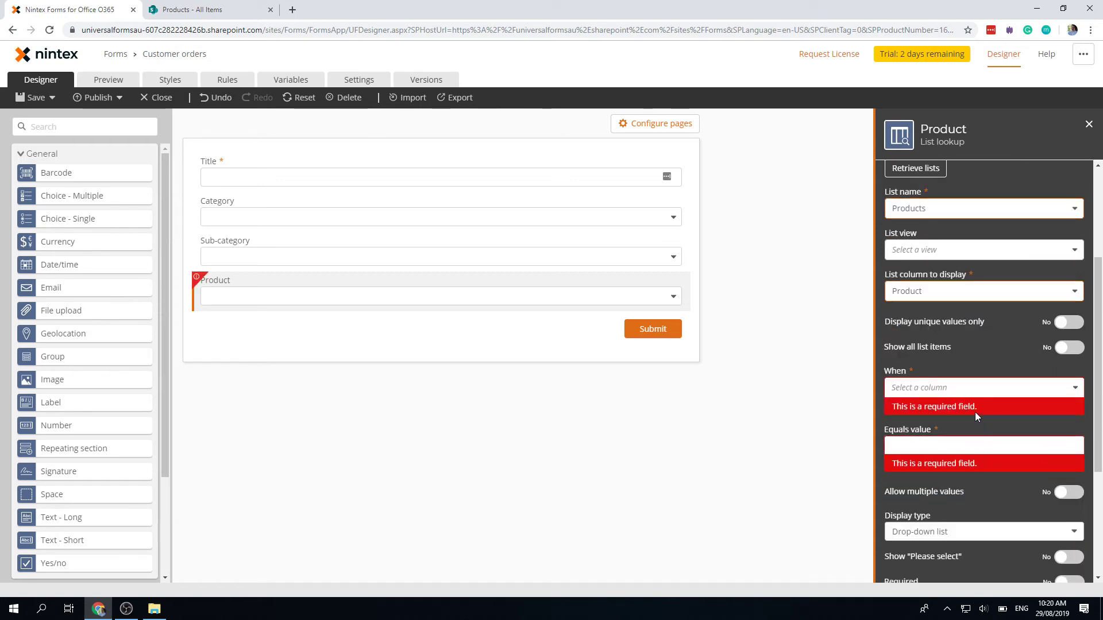
pyautogui.click(969, 390)
pyautogui.scroll(-3, 940, 451)
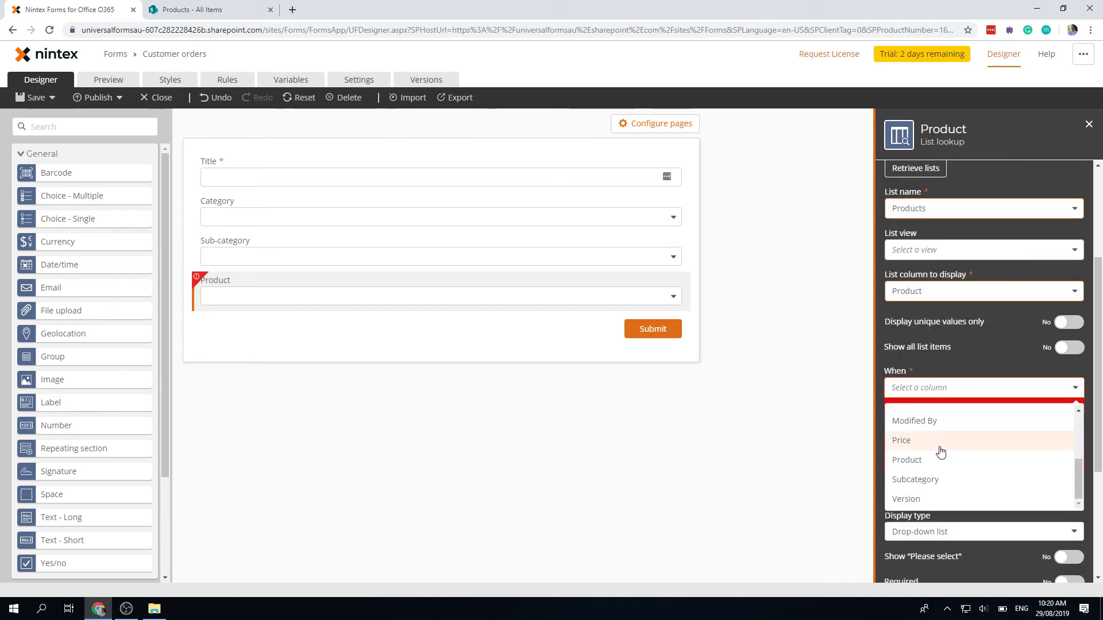
pyautogui.click(936, 480)
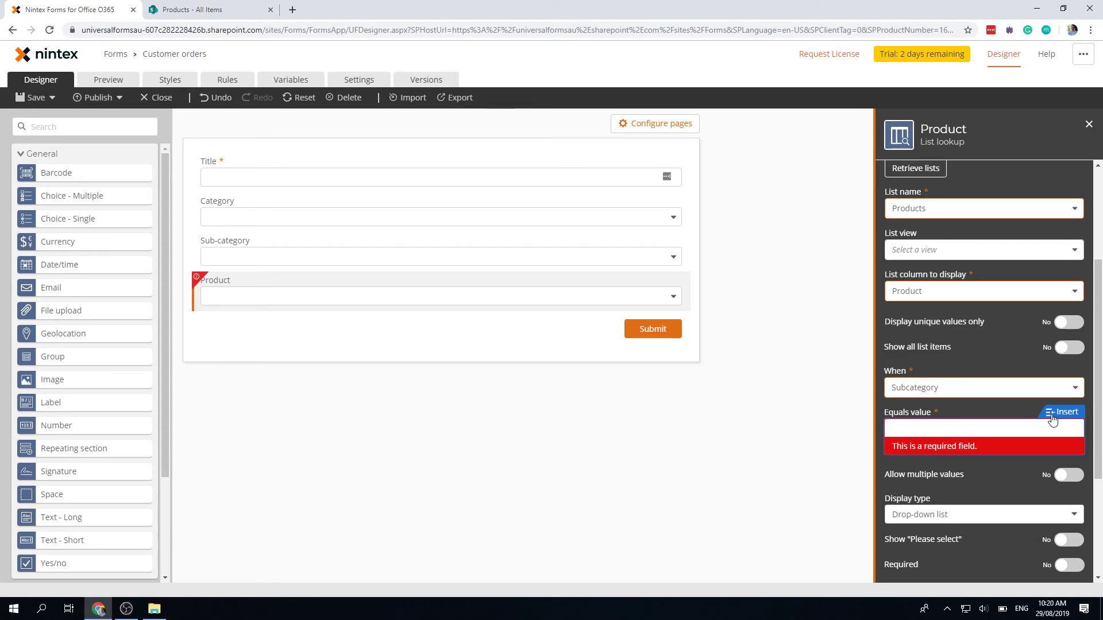
pyautogui.click(1057, 413)
pyautogui.click(164, 185)
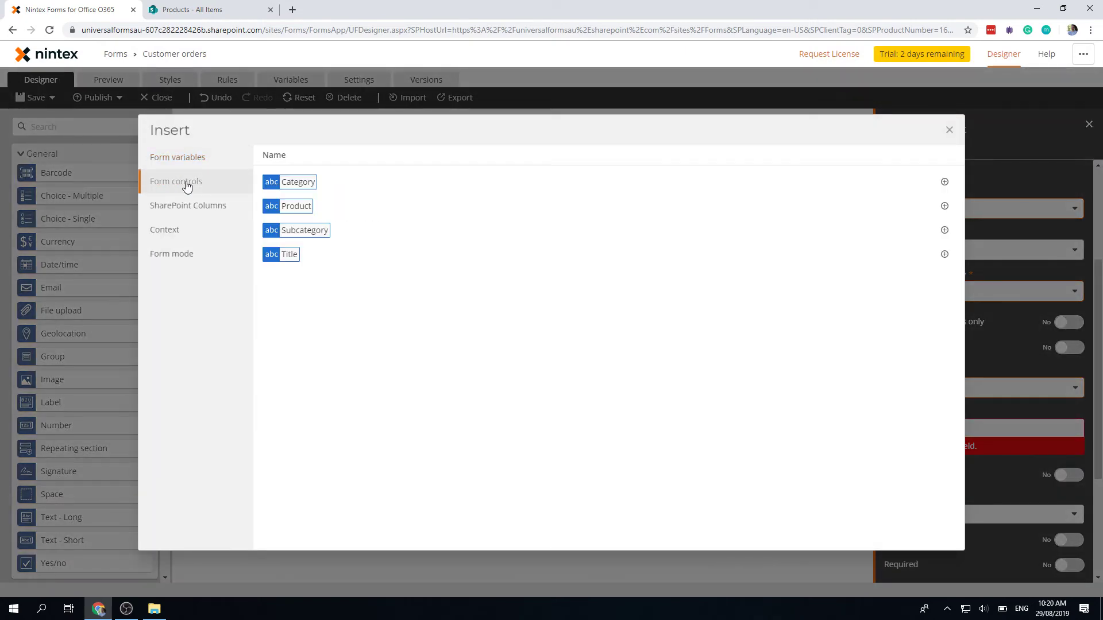
pyautogui.click(945, 230)
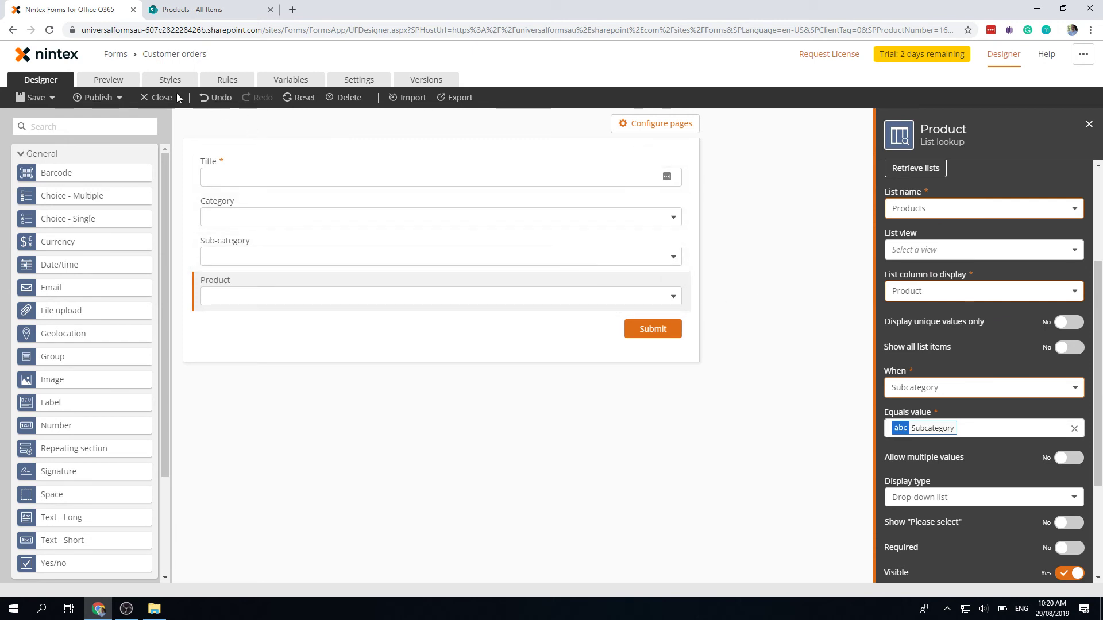
# In Preview, pick Accessories and Helmets, then verify Product lists only Sport-100 Helmet items.
pyautogui.click(110, 80)
pyautogui.click(419, 222)
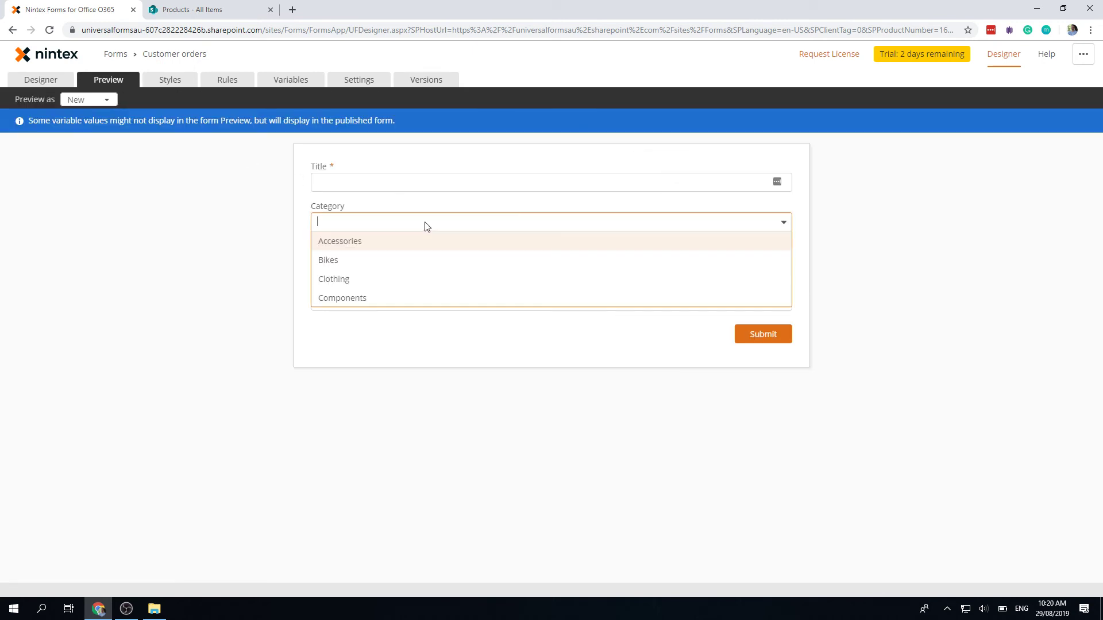
pyautogui.click(419, 244)
pyautogui.click(419, 263)
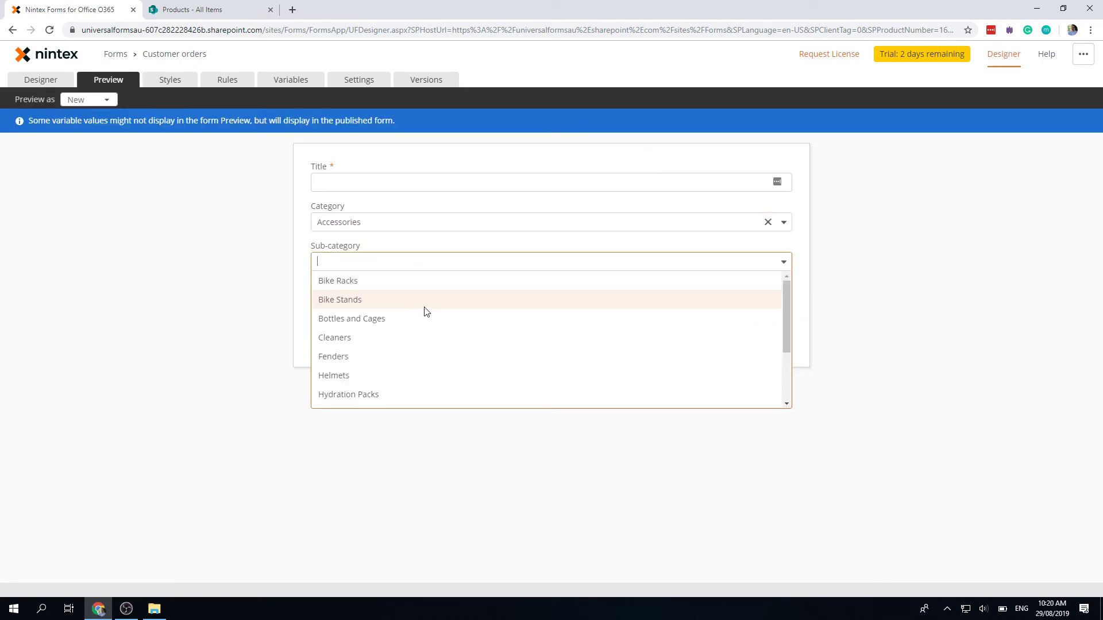
pyautogui.click(389, 376)
pyautogui.click(395, 309)
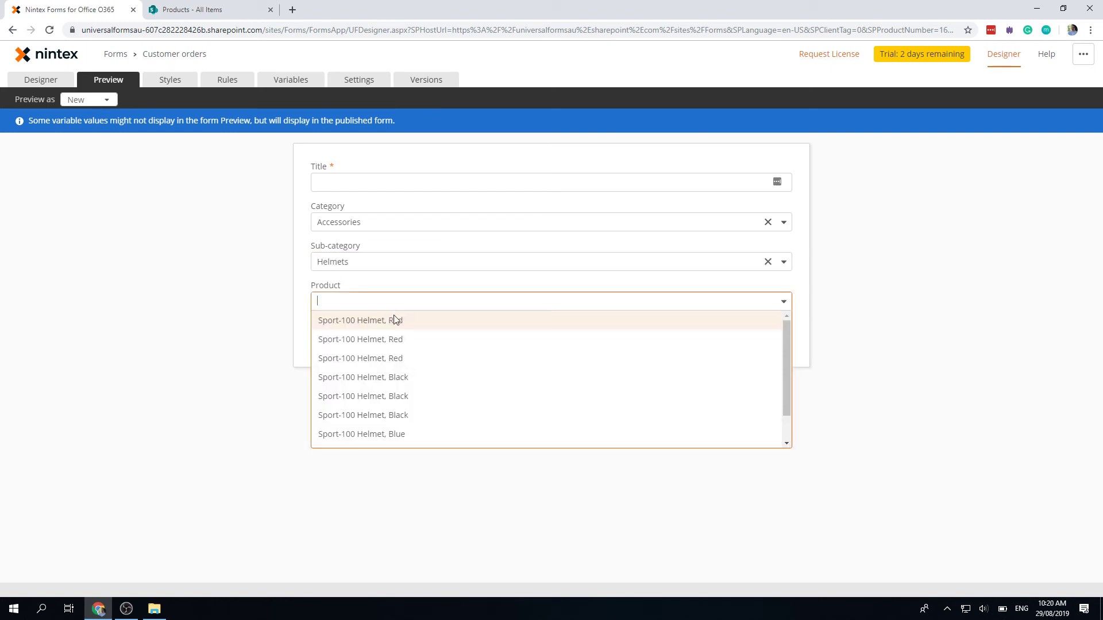
pyautogui.scroll(-2, 391, 377)
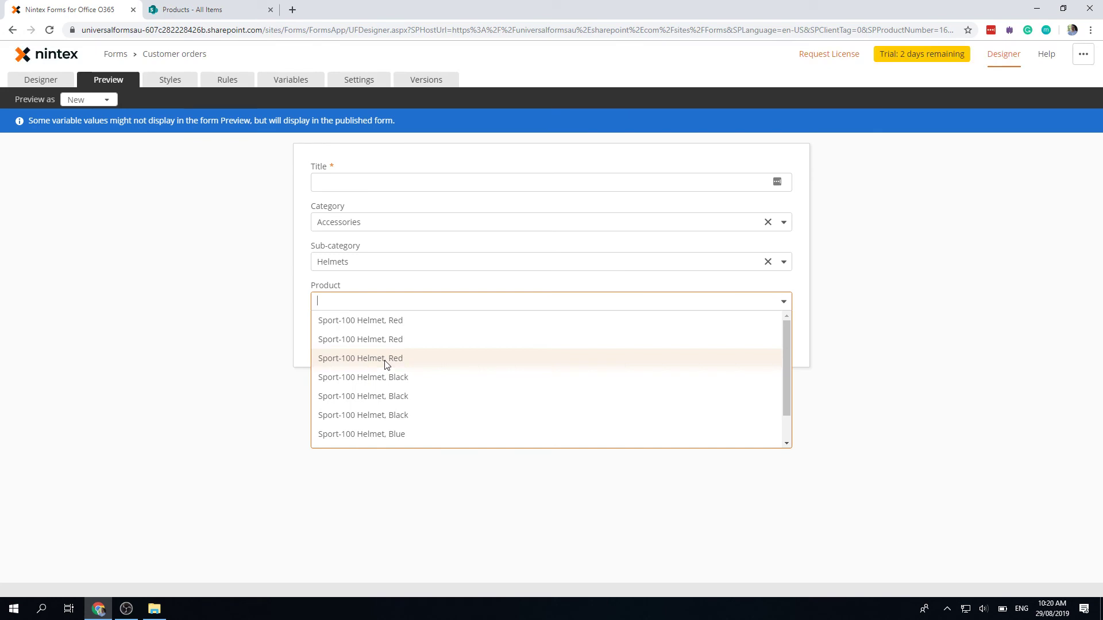